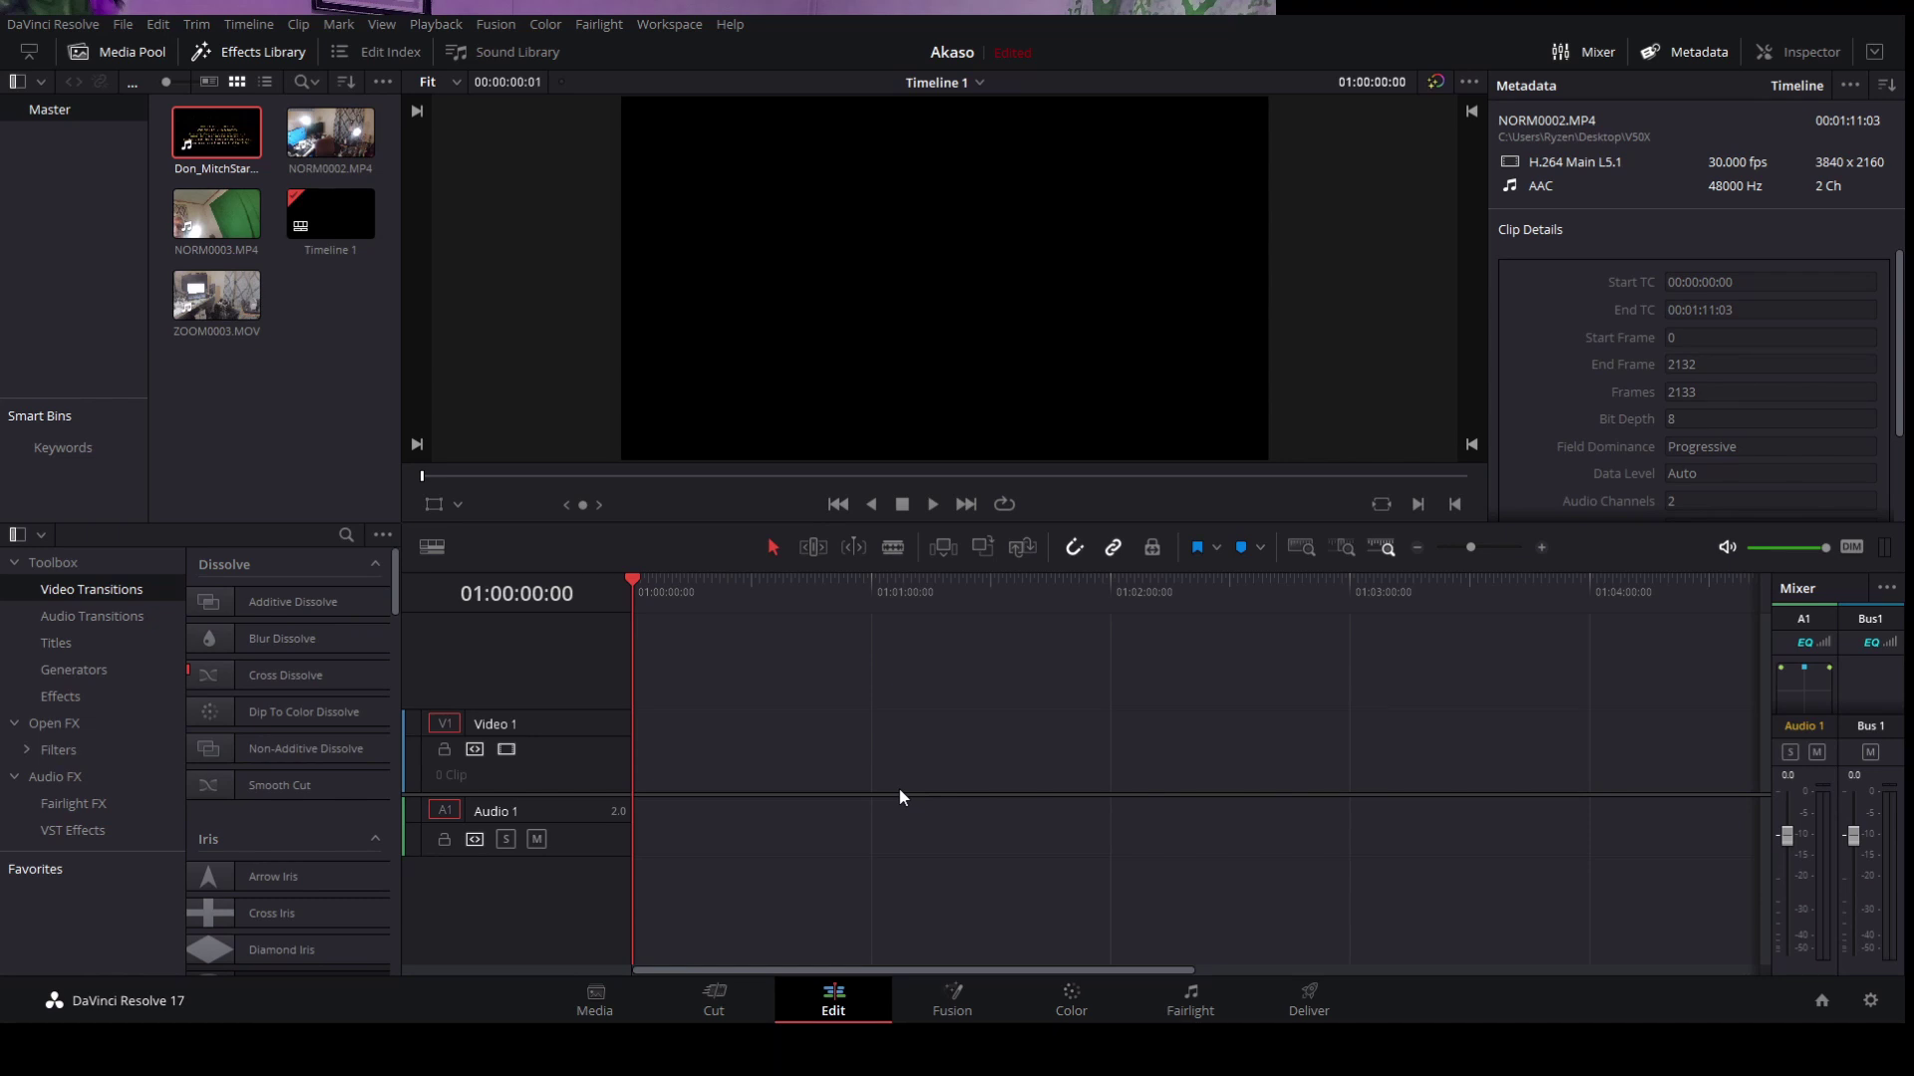
Step: Place NORM0002.MP4 at the timeline start, followed by NORM0003.MP4
{"action": "left_click", "coordinate": [320, 478]}
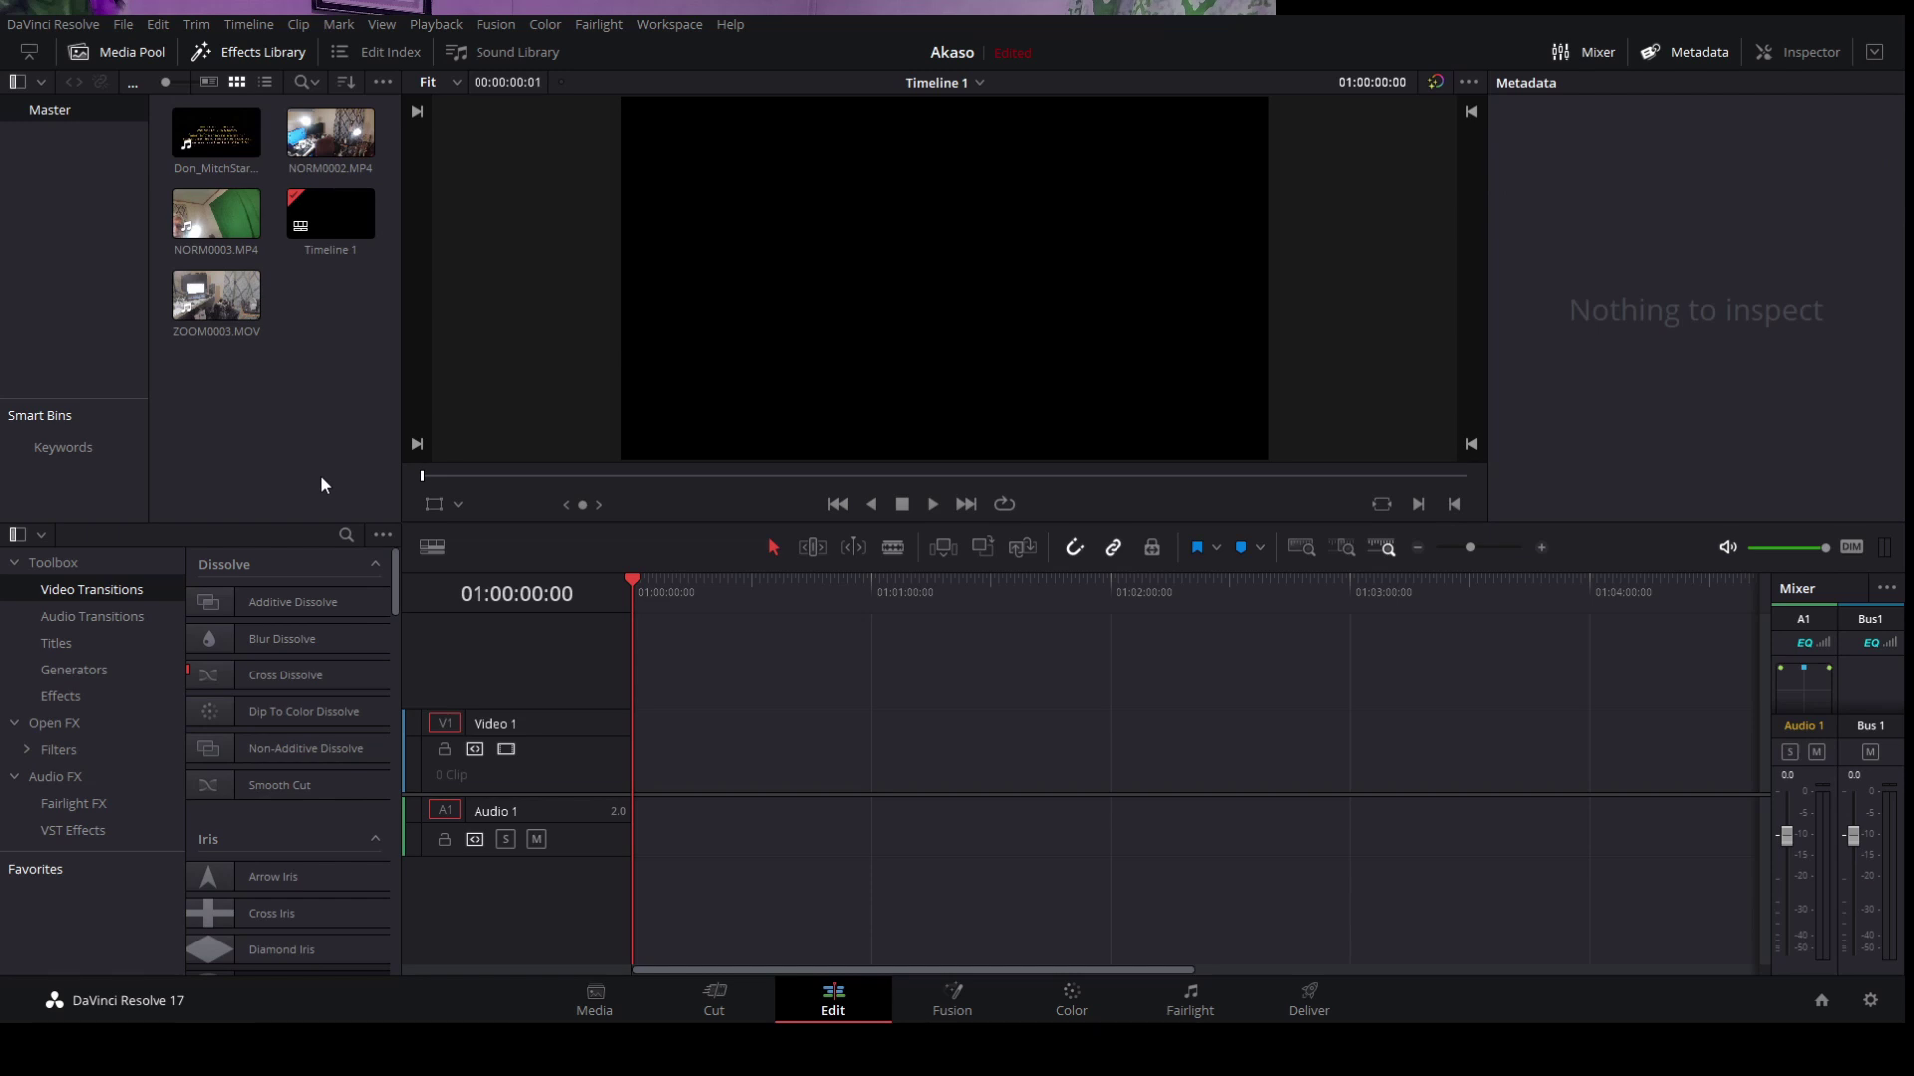
{"action": "left_click_drag", "start_coordinate": [329, 135], "coordinate": [631, 780]}
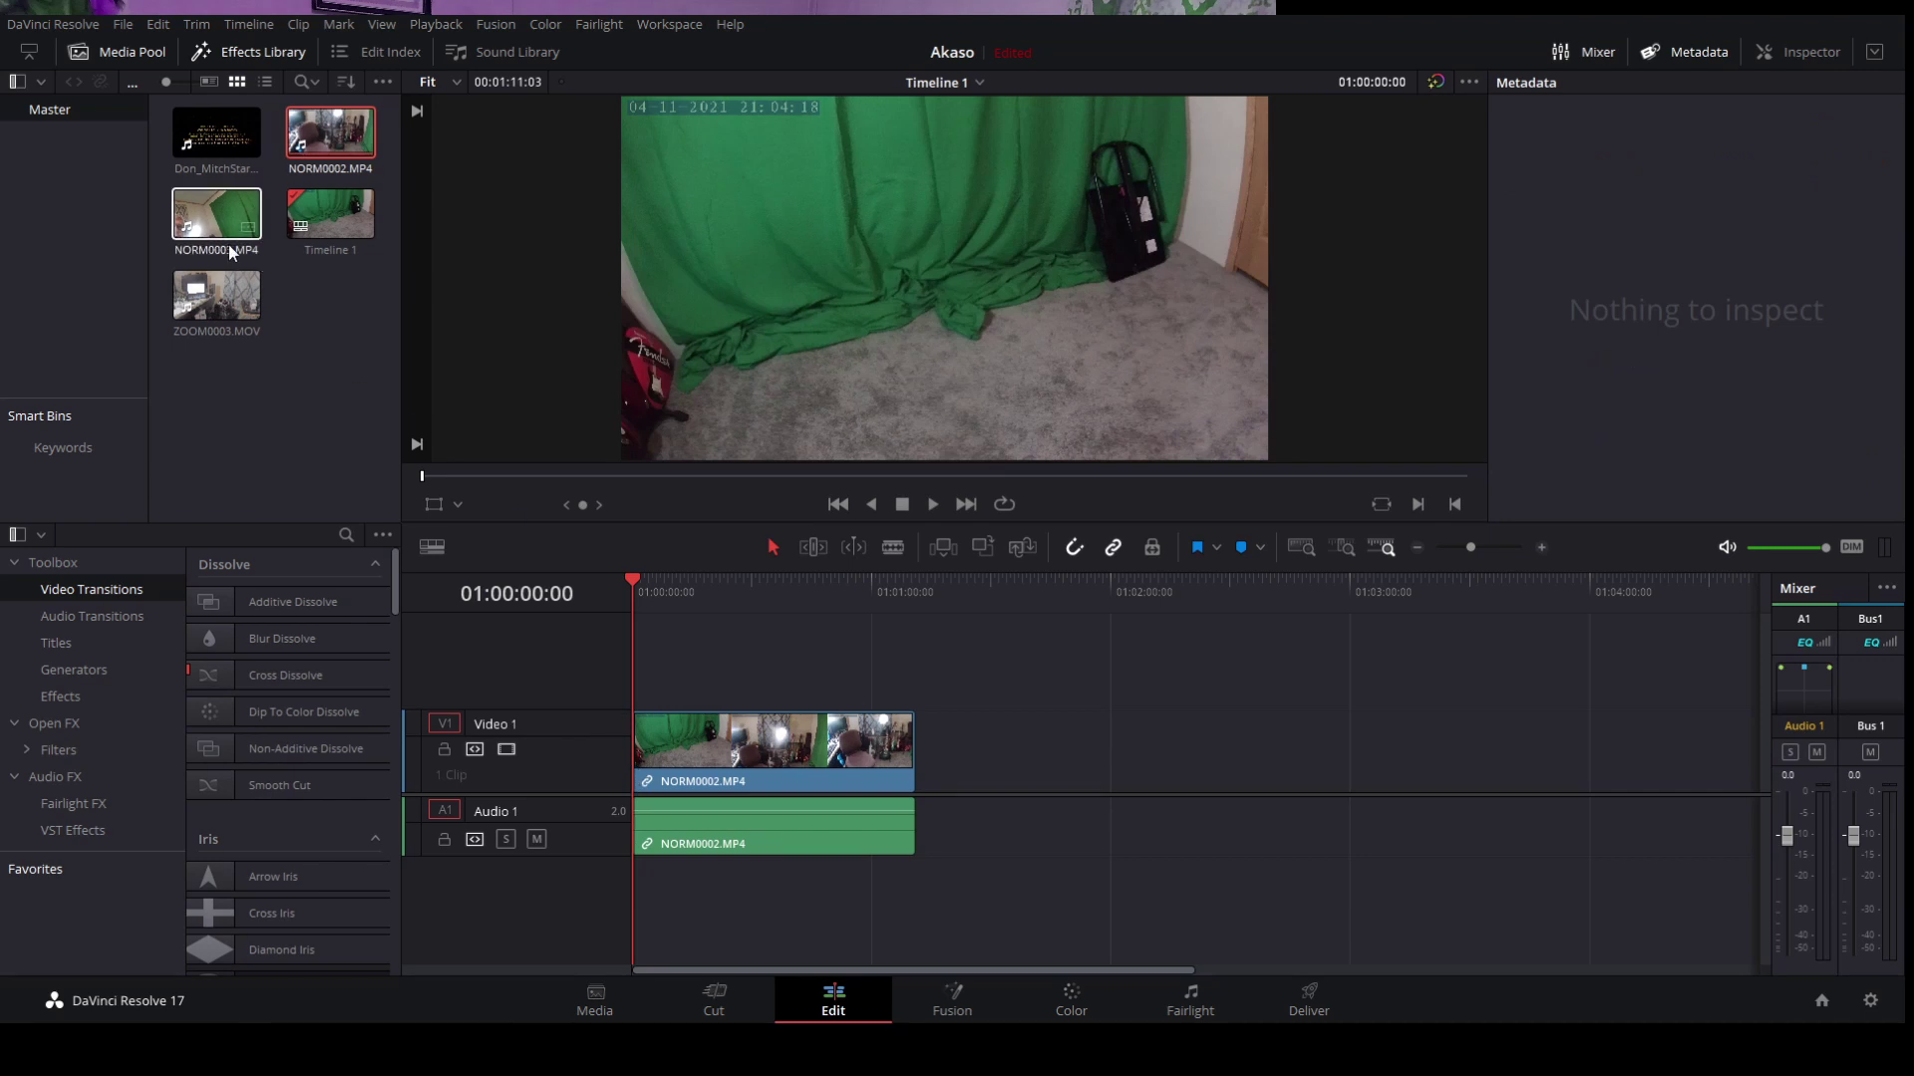
{"action": "left_click_drag", "start_coordinate": [201, 214], "coordinate": [919, 742]}
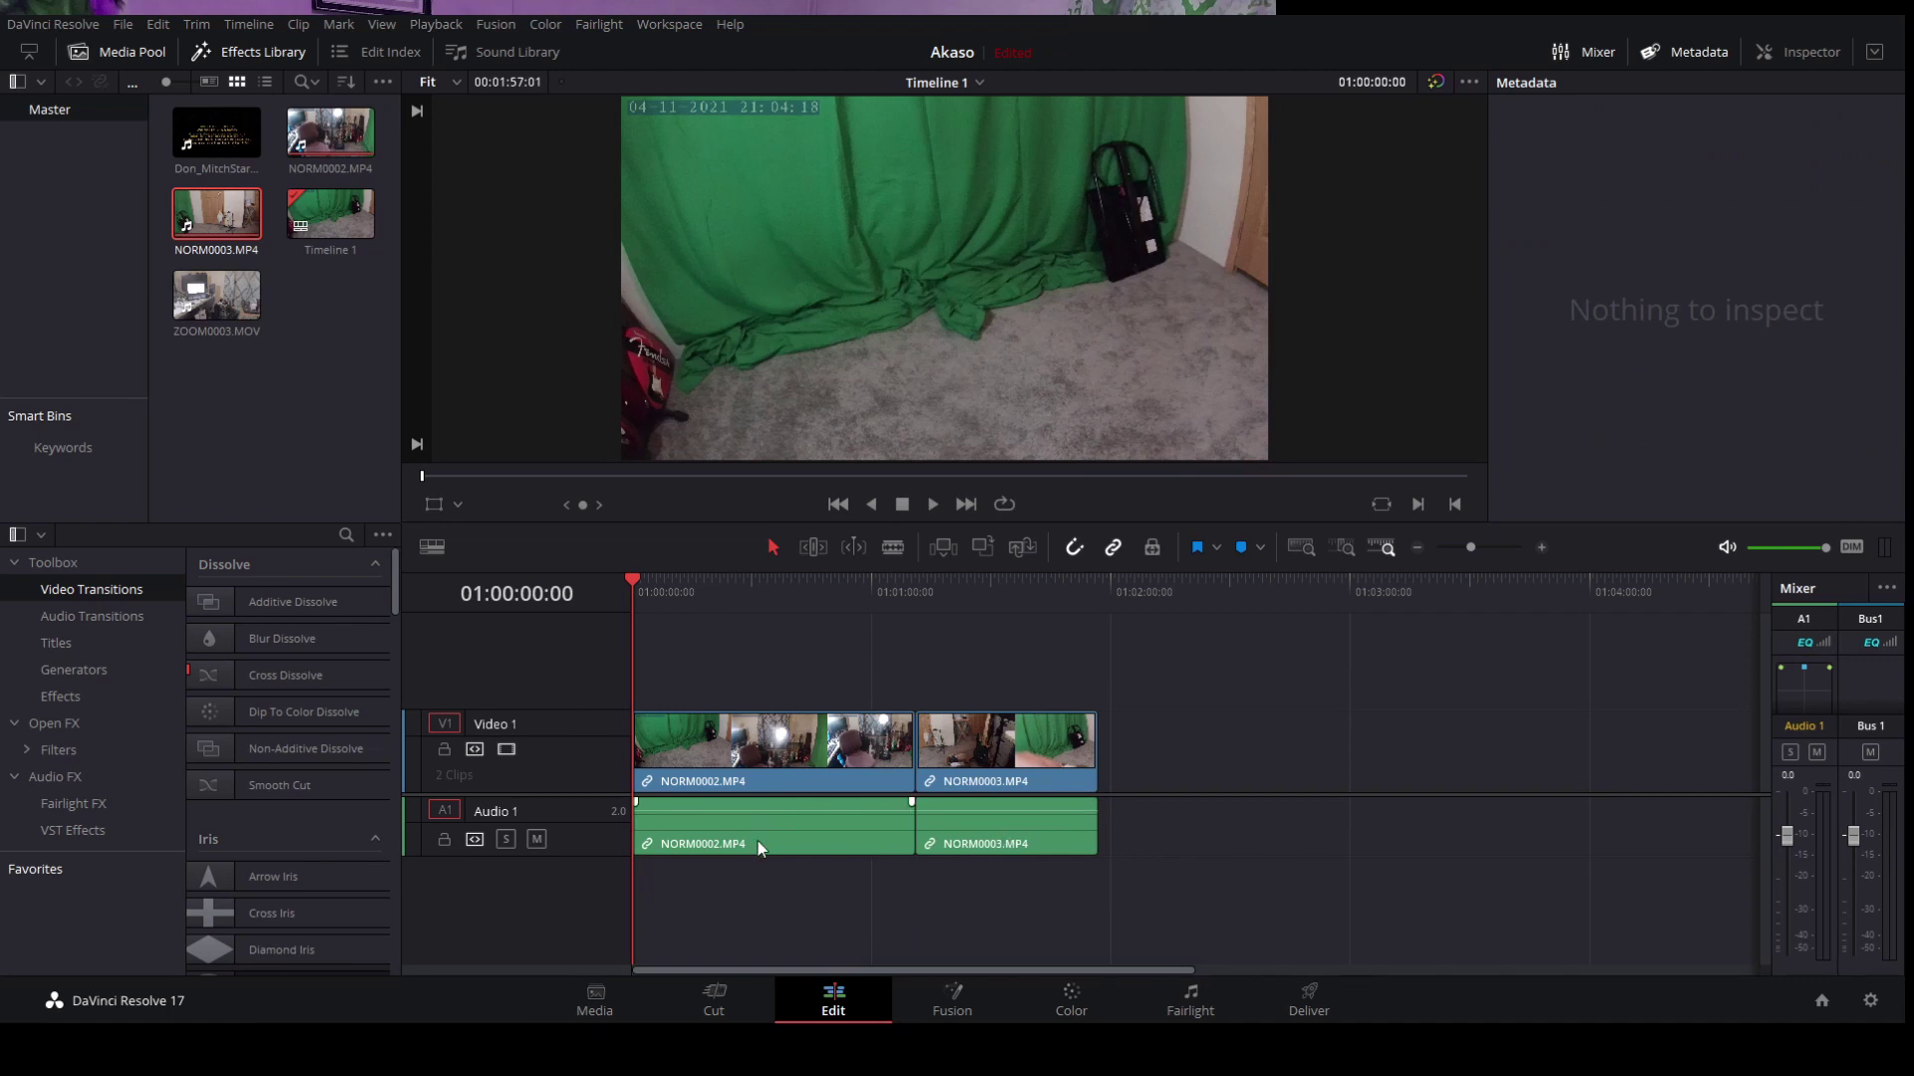
Step: Preview both clips by playing and scrubbing, then return the playhead to the start
{"action": "left_click", "coordinate": [933, 505]}
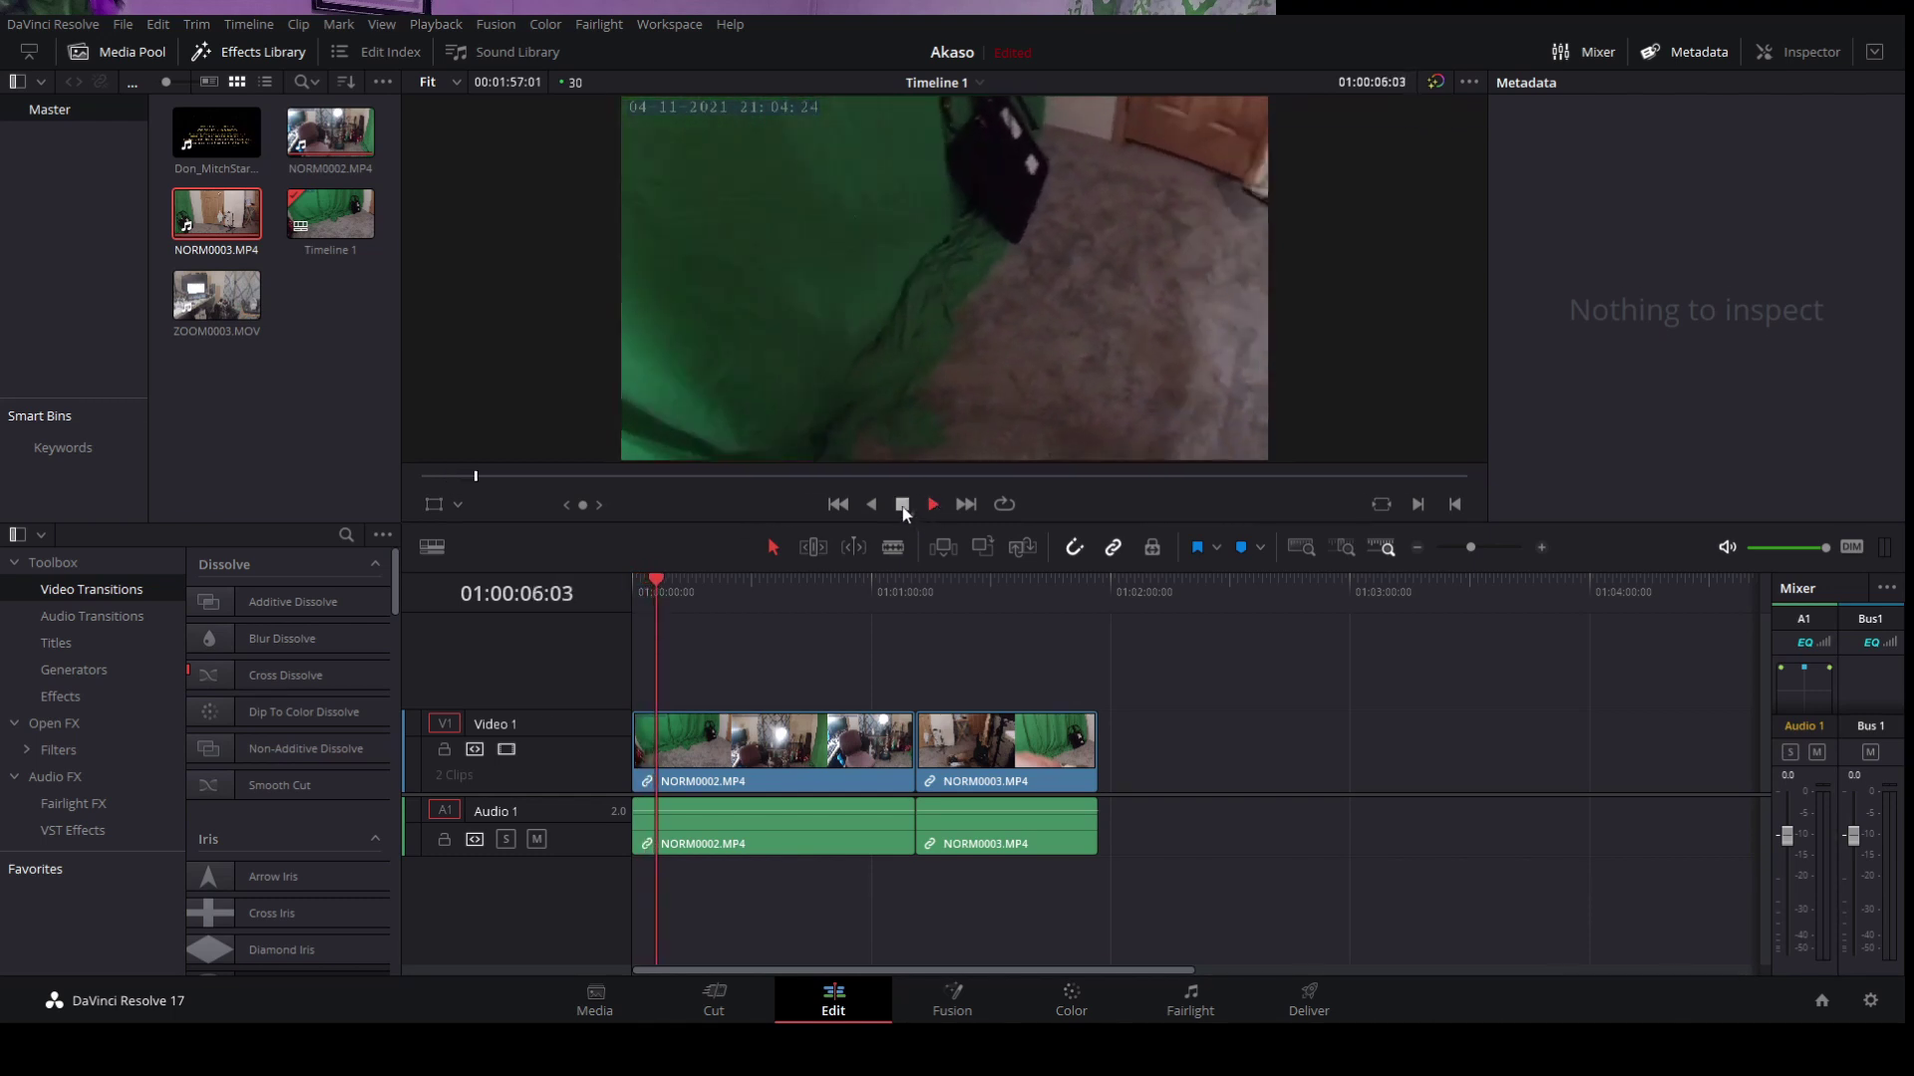
{"action": "left_click", "coordinate": [902, 505]}
{"action": "left_click", "coordinate": [661, 586]}
{"action": "left_click_drag", "start_coordinate": [660, 586], "coordinate": [777, 619]}
{"action": "left_click", "coordinate": [925, 501]}
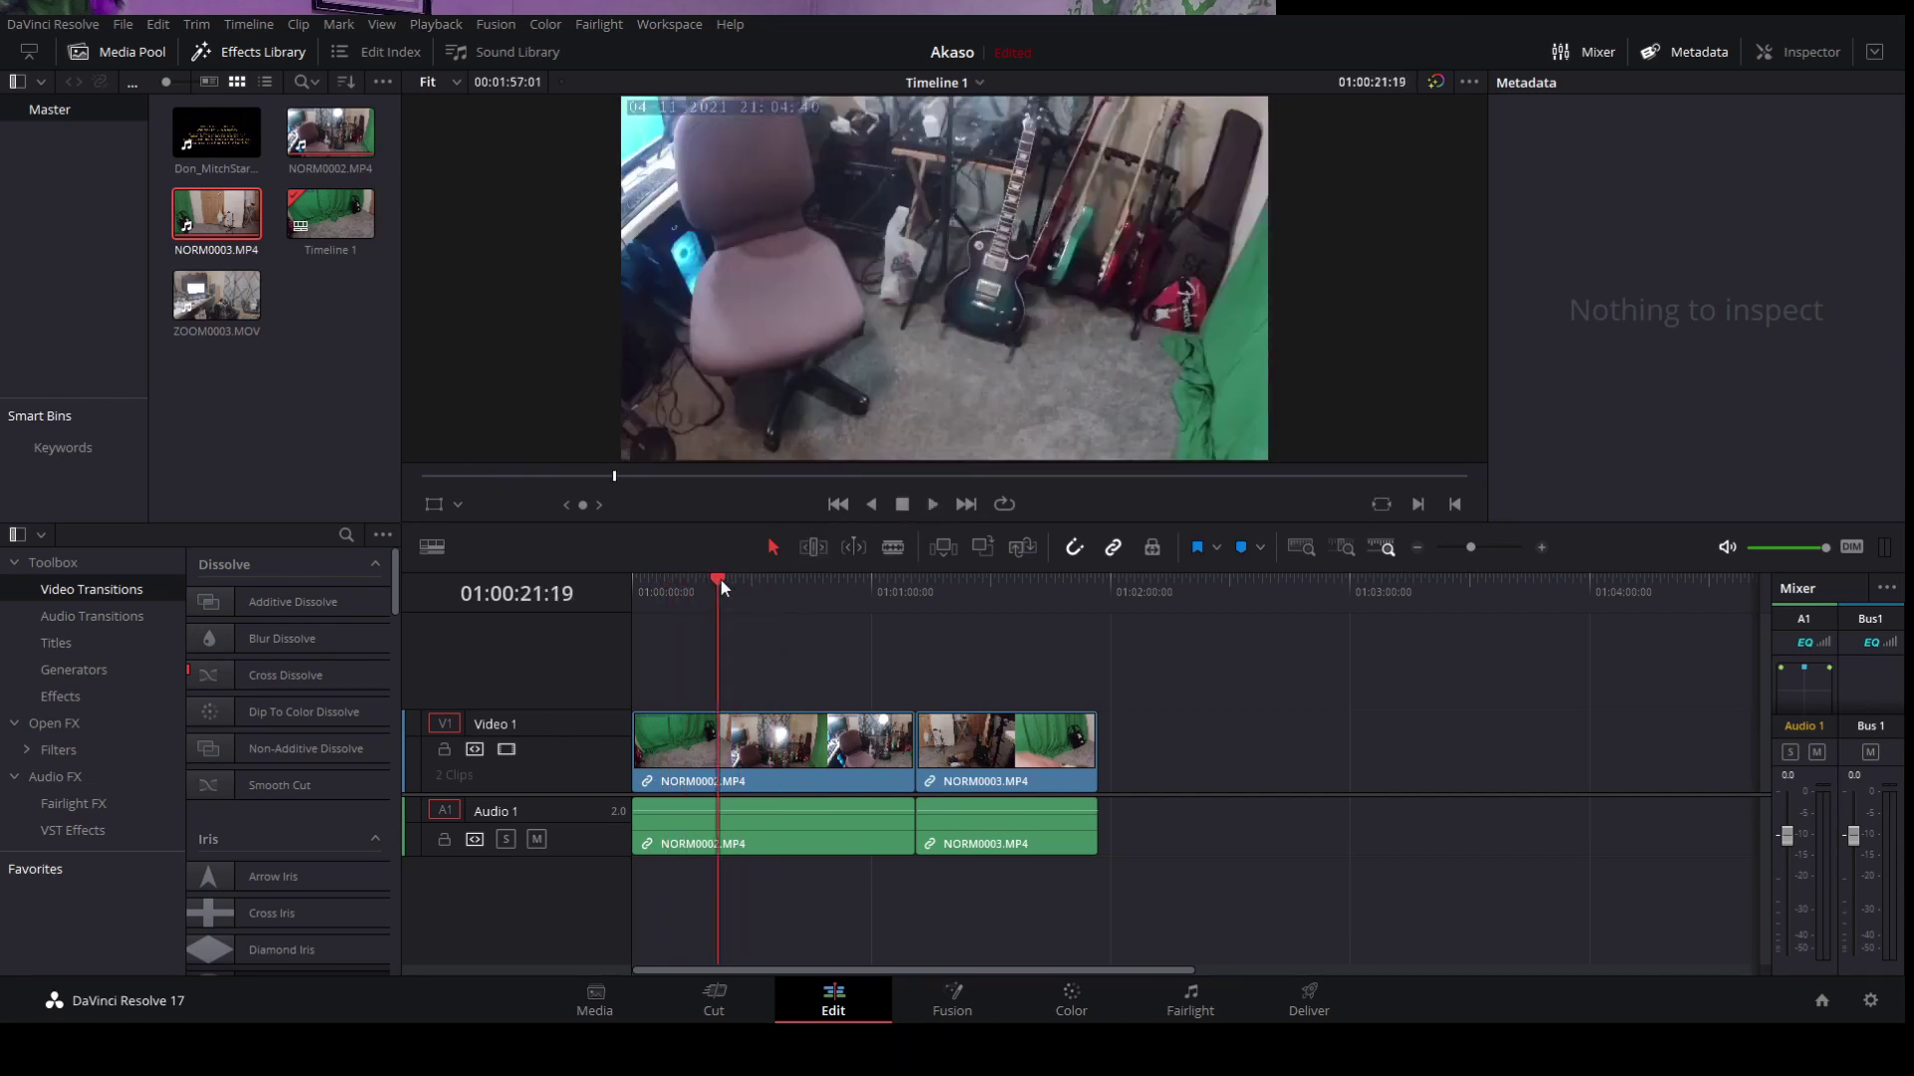
{"action": "left_click_drag", "start_coordinate": [720, 578], "coordinate": [940, 674]}
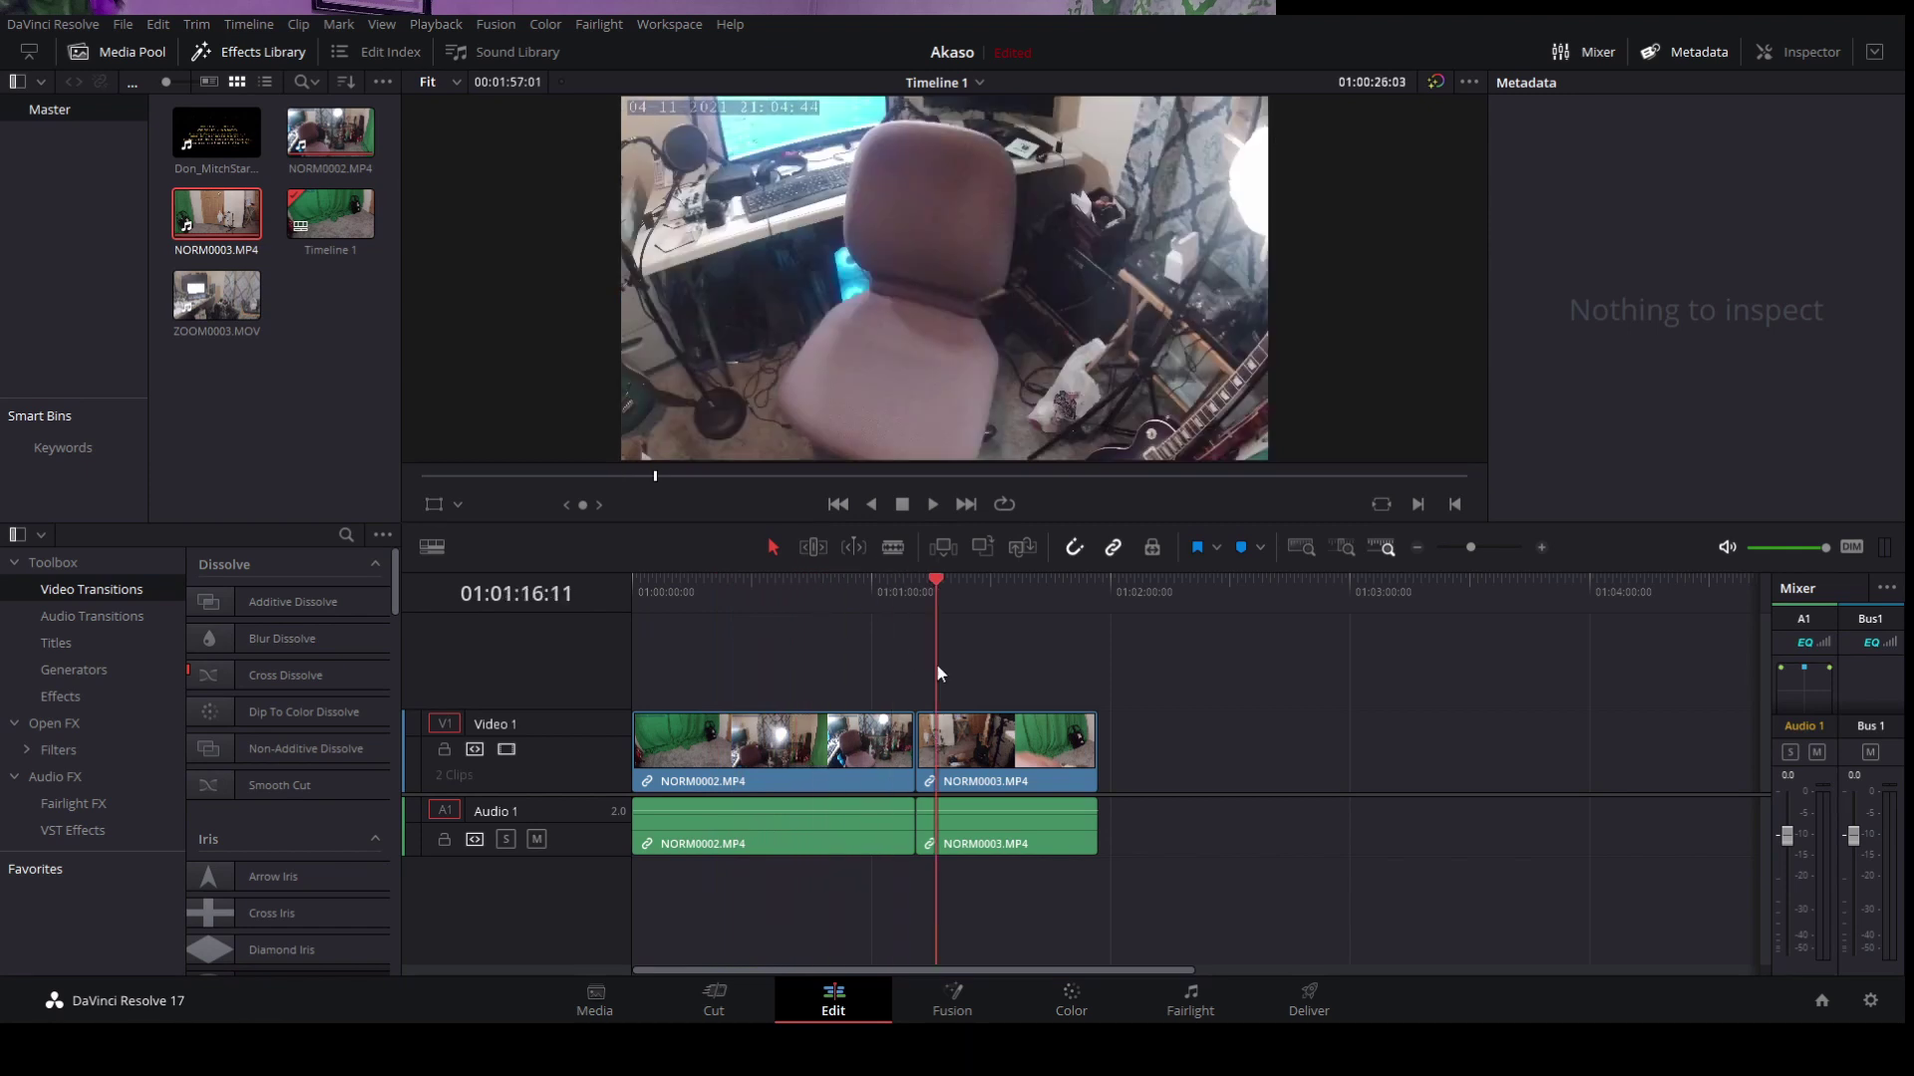
{"action": "left_click", "coordinate": [929, 507]}
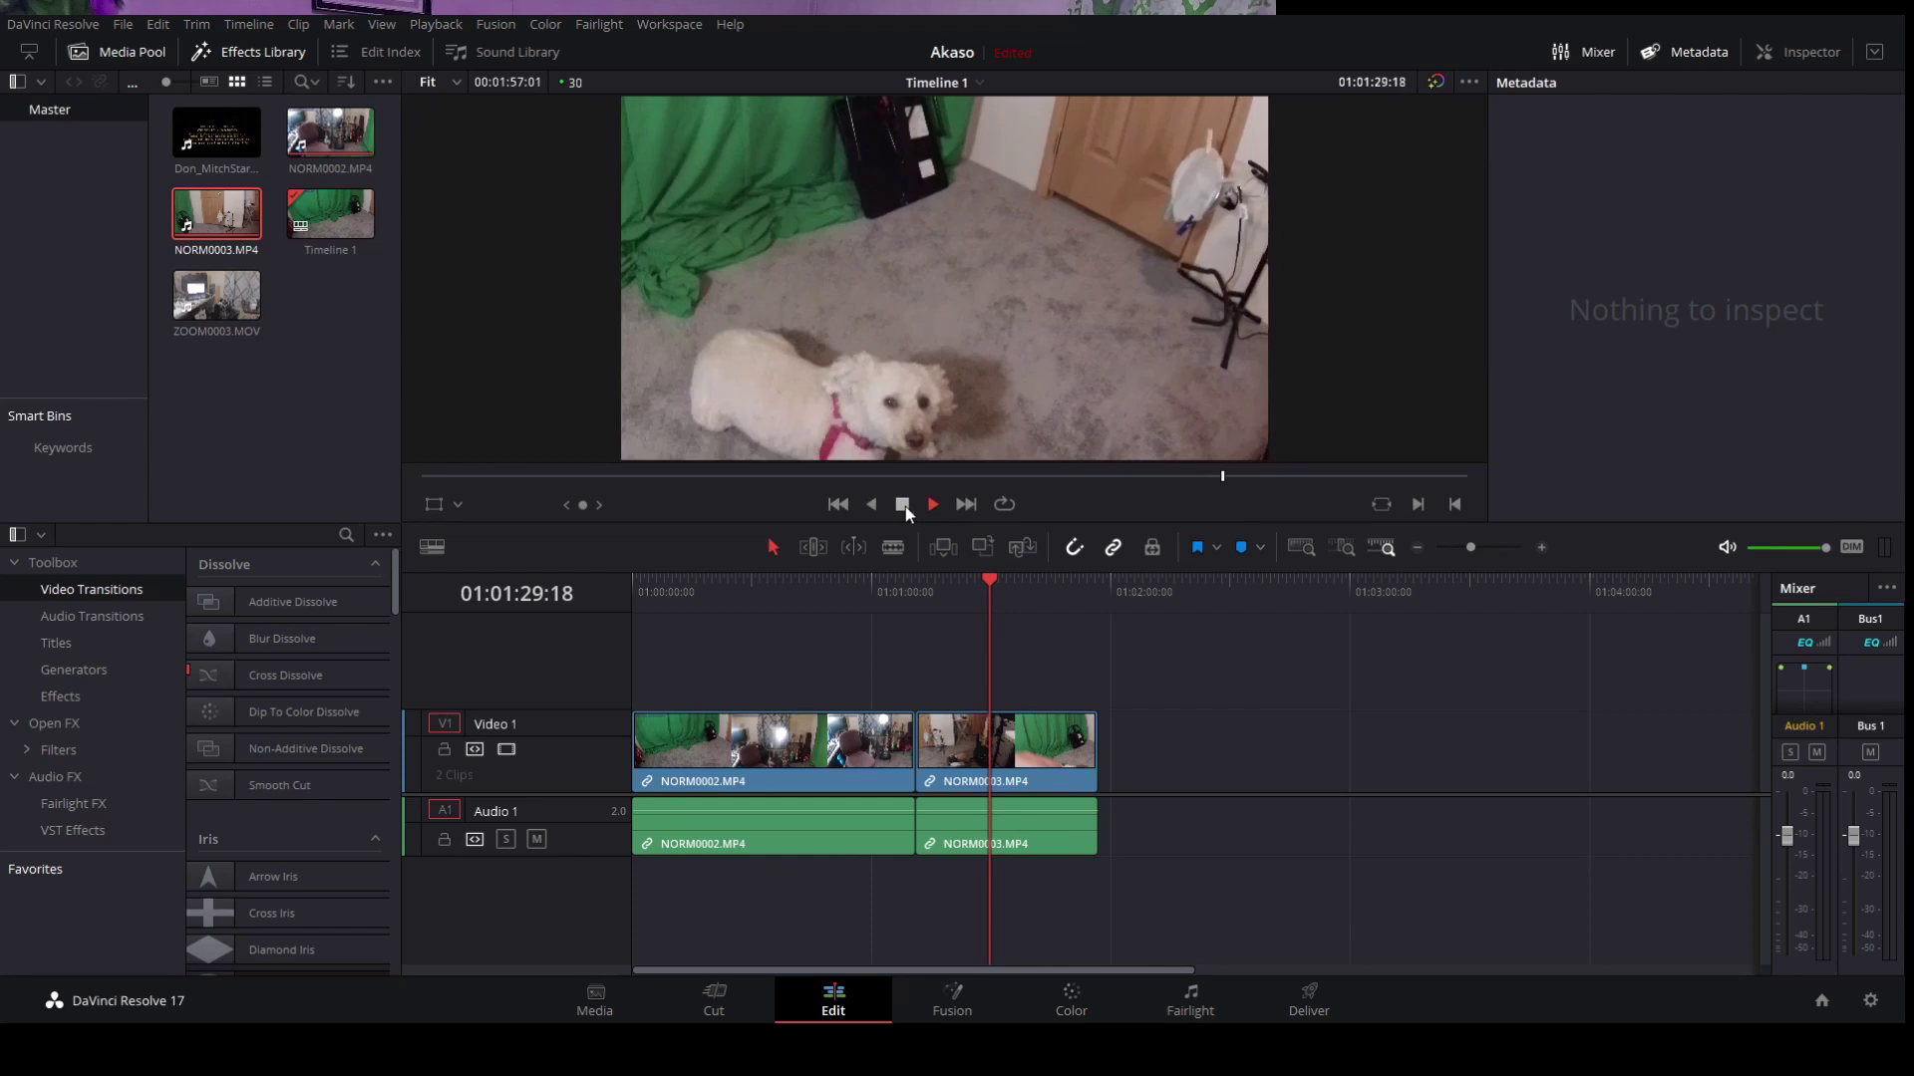
{"action": "left_click", "coordinate": [903, 505]}
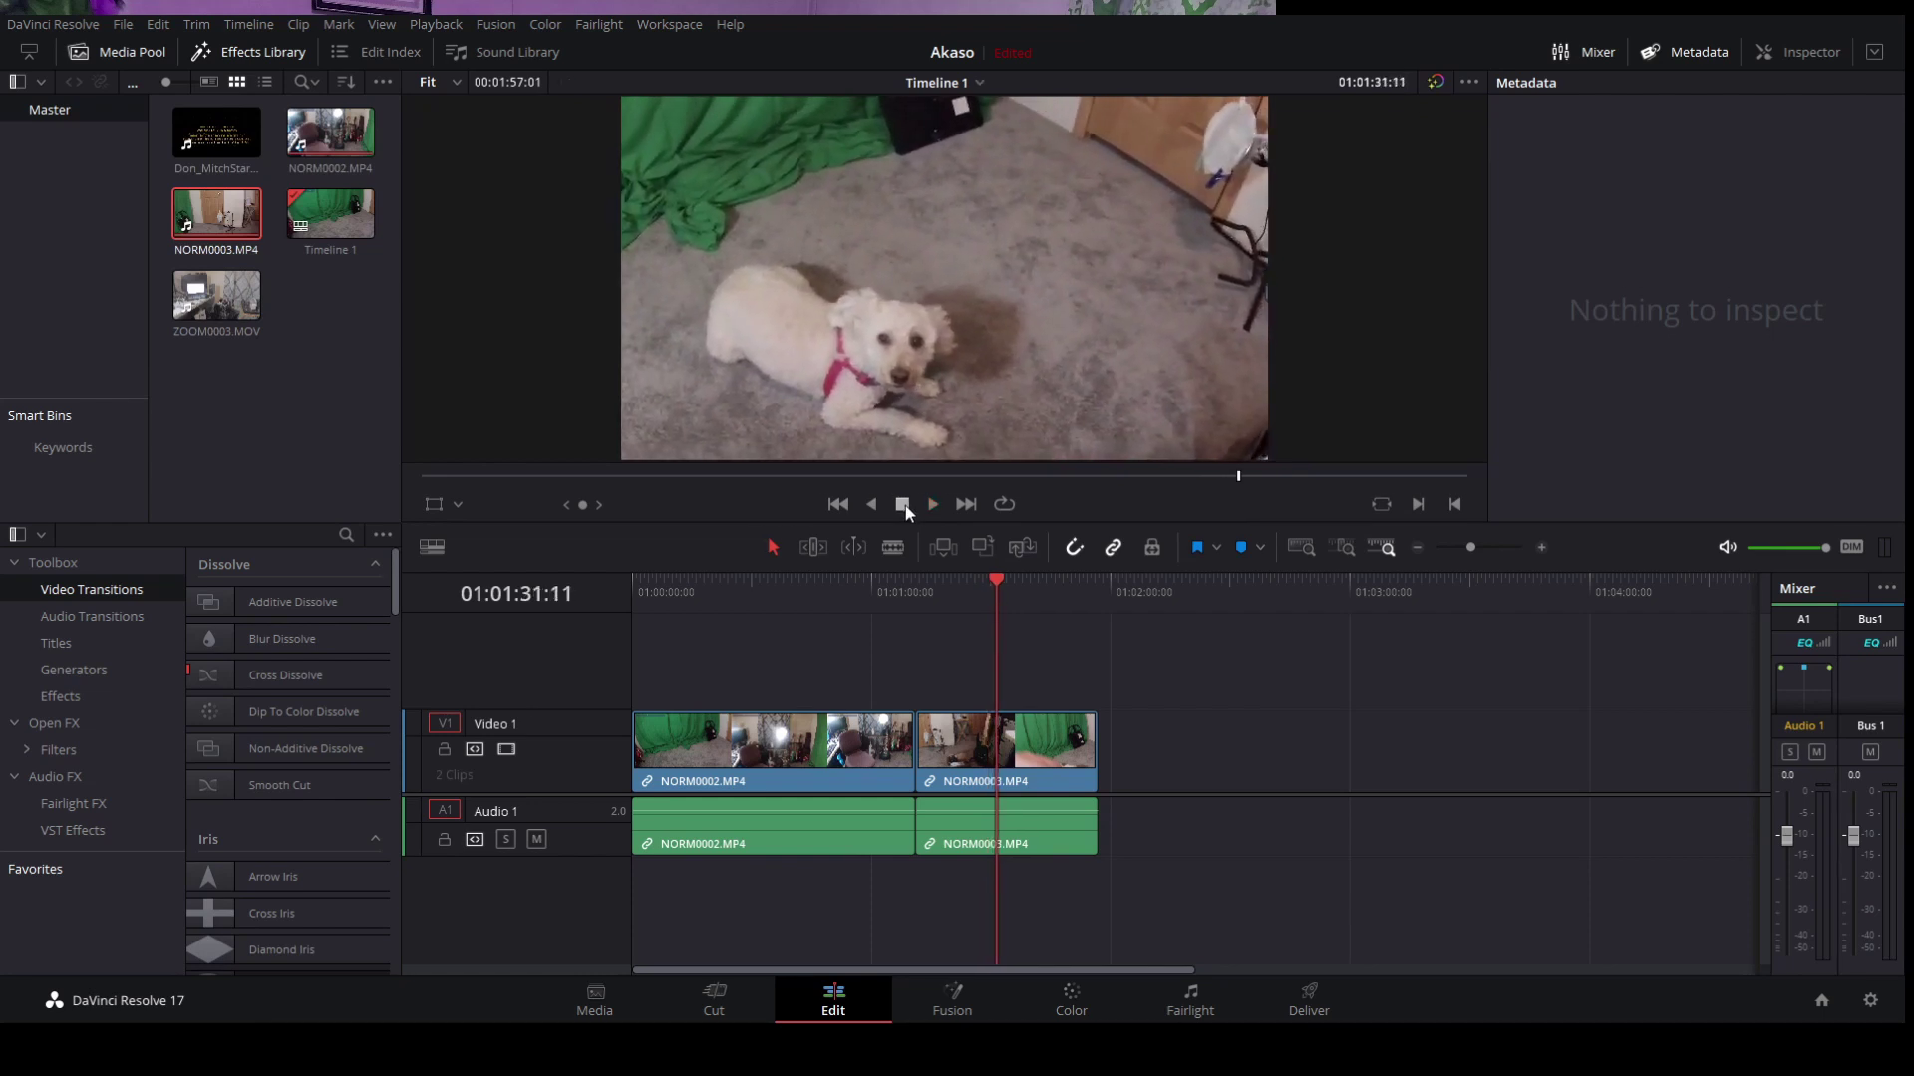
{"action": "left_click", "coordinate": [838, 506]}
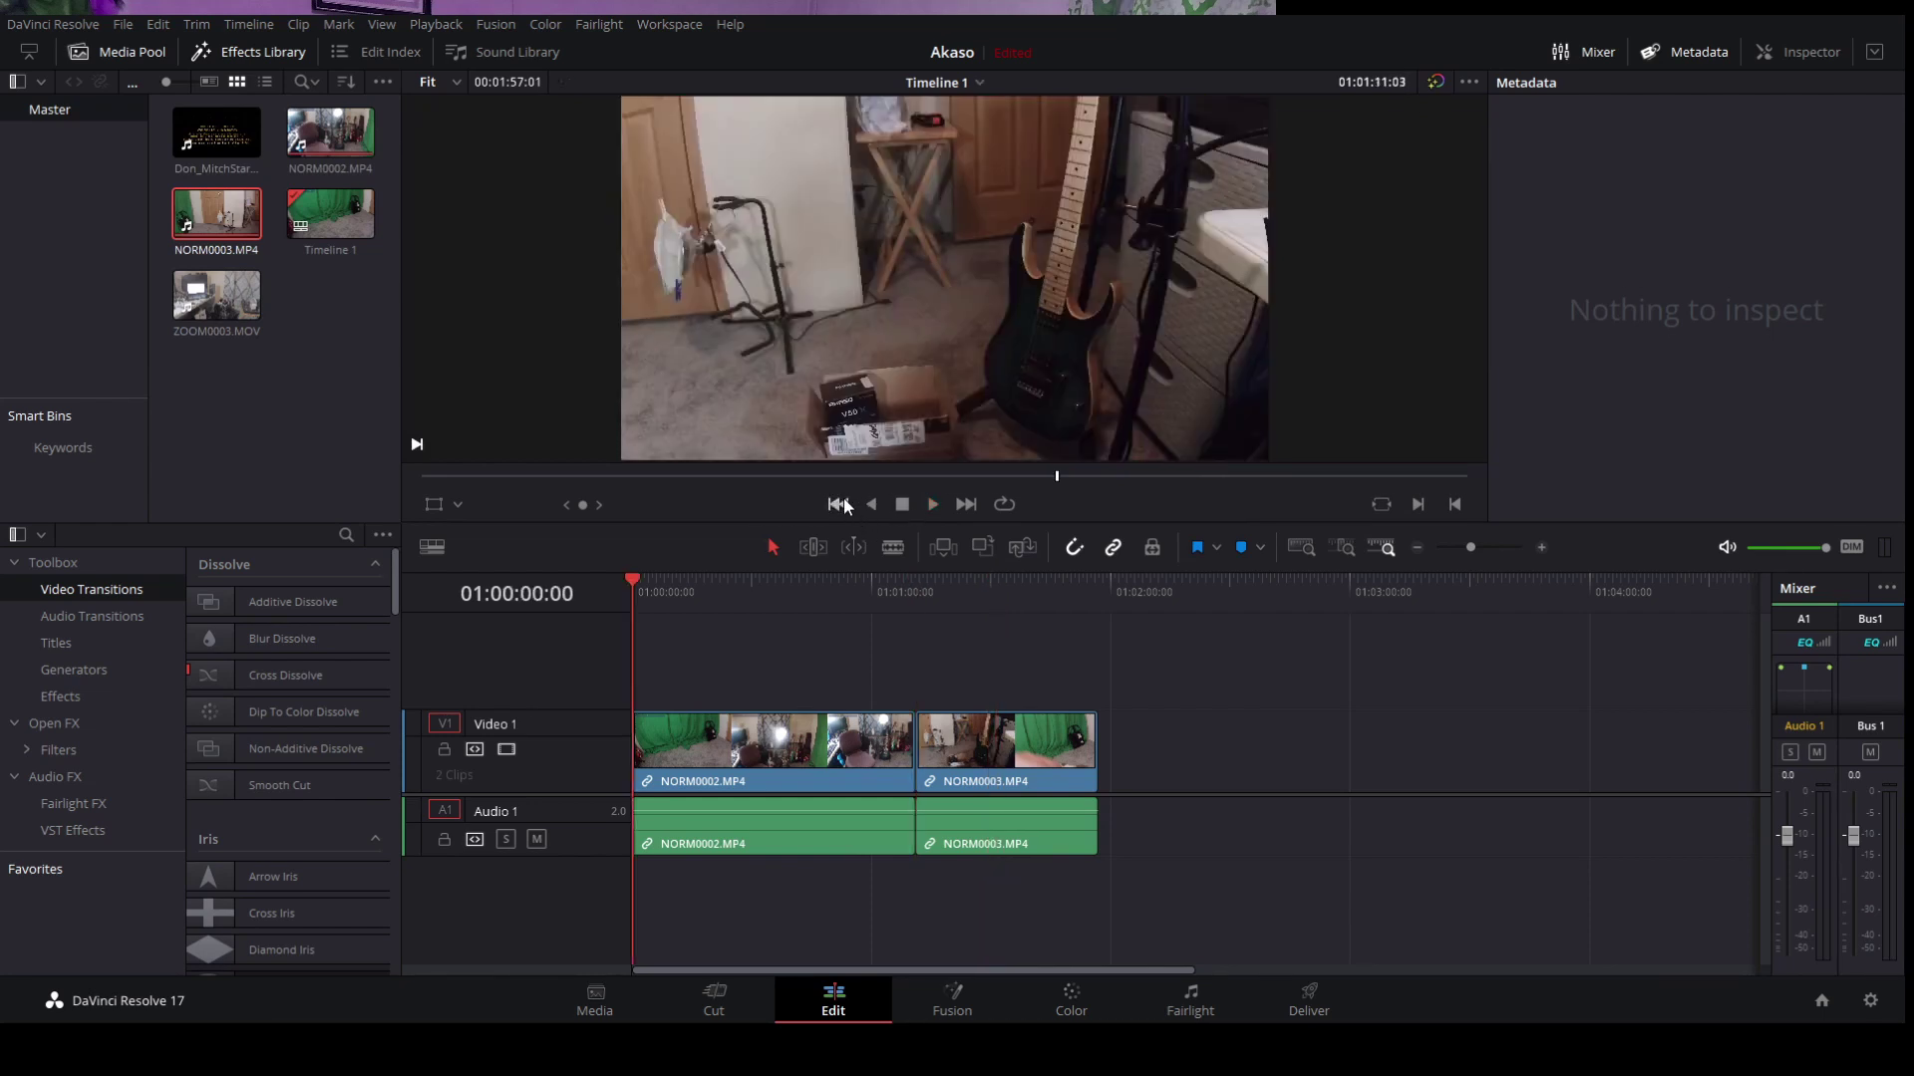
{"action": "left_click", "coordinate": [295, 445]}
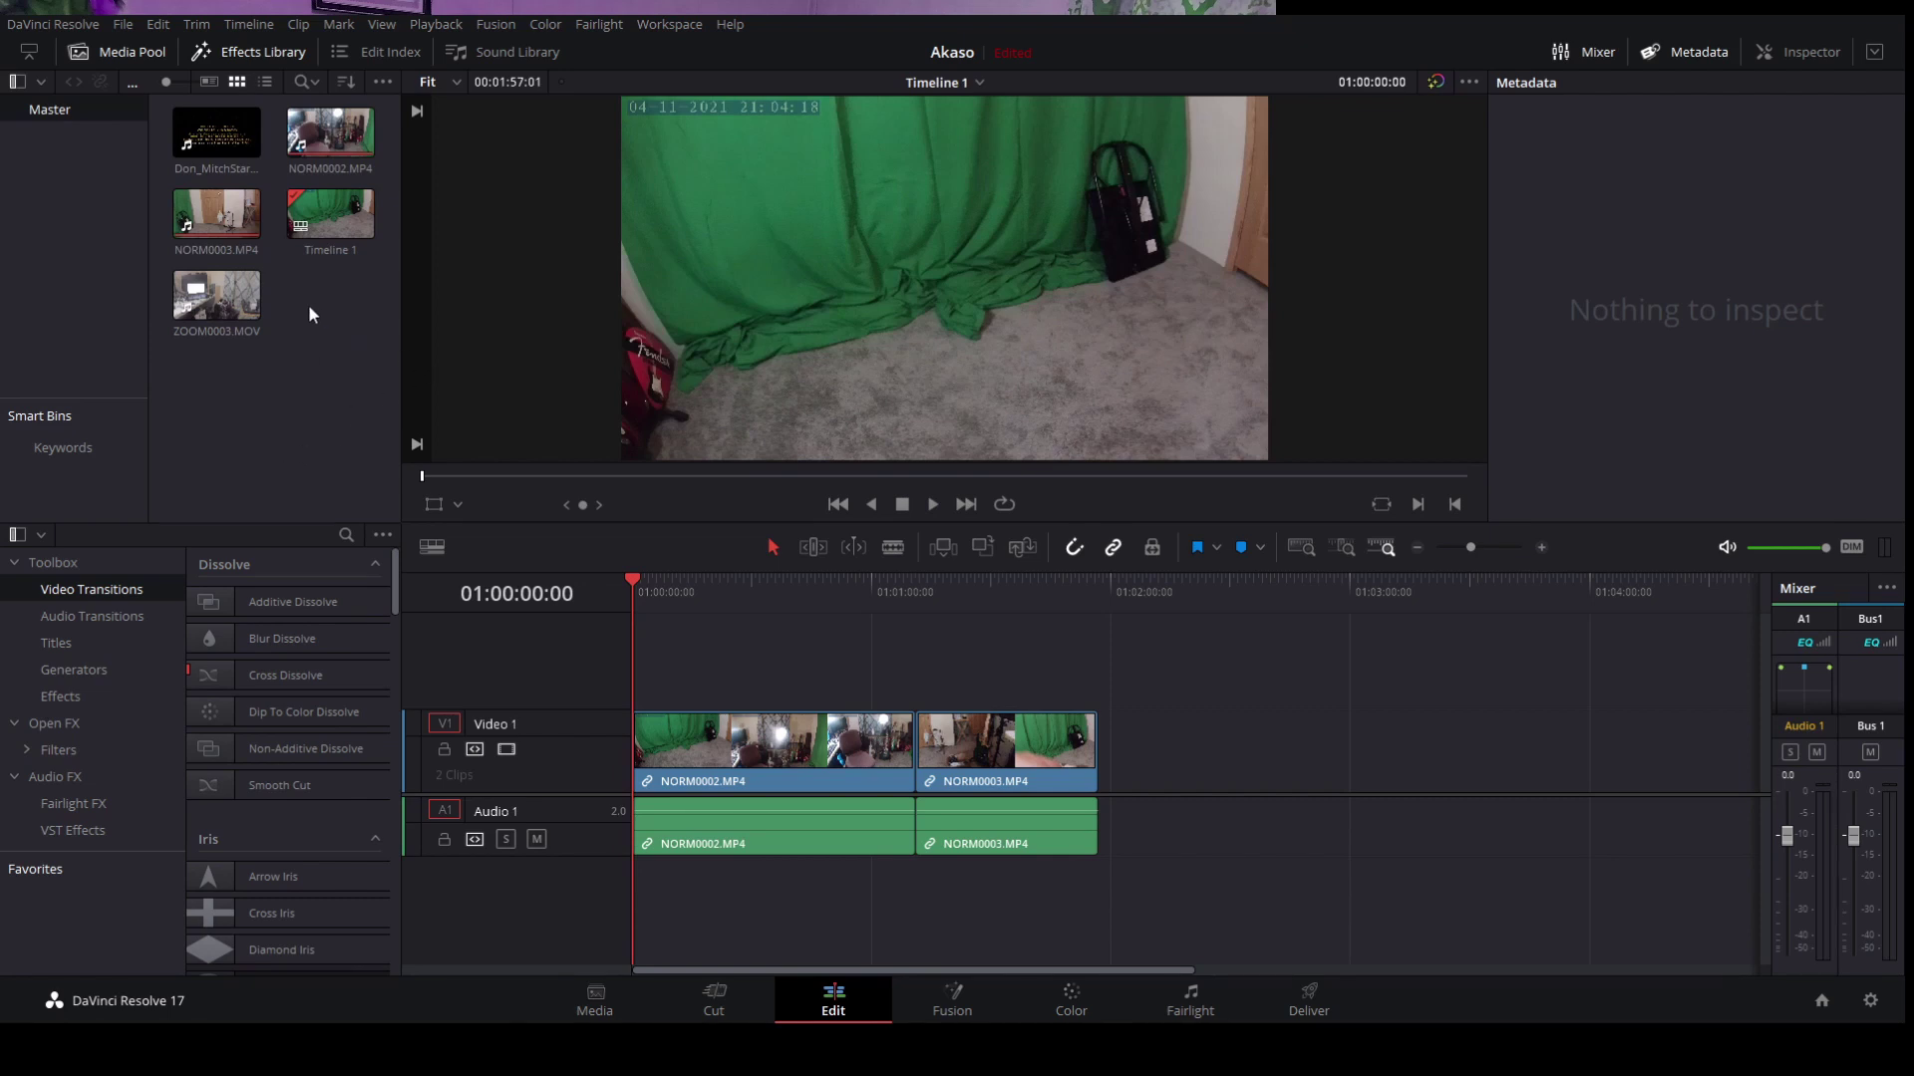
Step: Append ZOOM0003.MOV and Don_MitchStarWar.mp4 after NORM0003, then move the playhead to ZOOM0003's start
{"action": "left_click_drag", "start_coordinate": [212, 299], "coordinate": [1114, 728]}
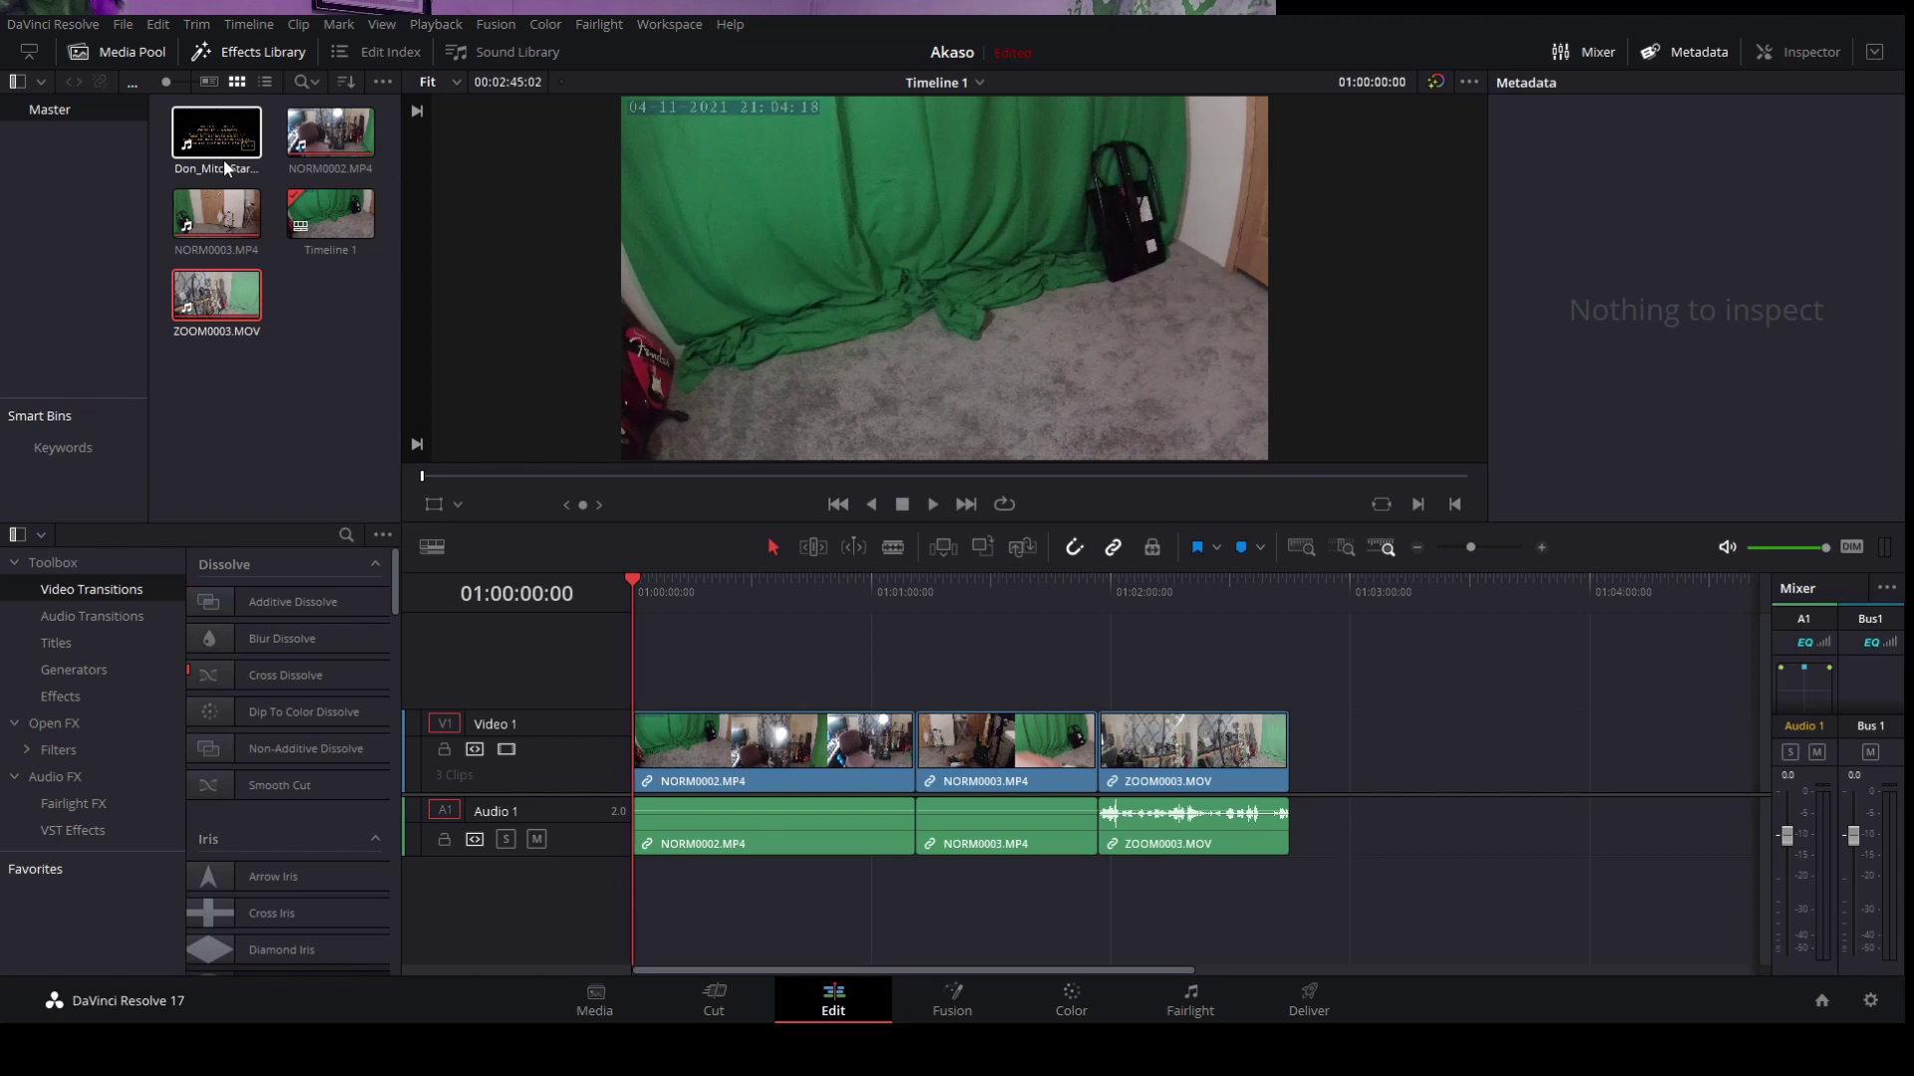
{"action": "left_click_drag", "start_coordinate": [223, 159], "coordinate": [1305, 734]}
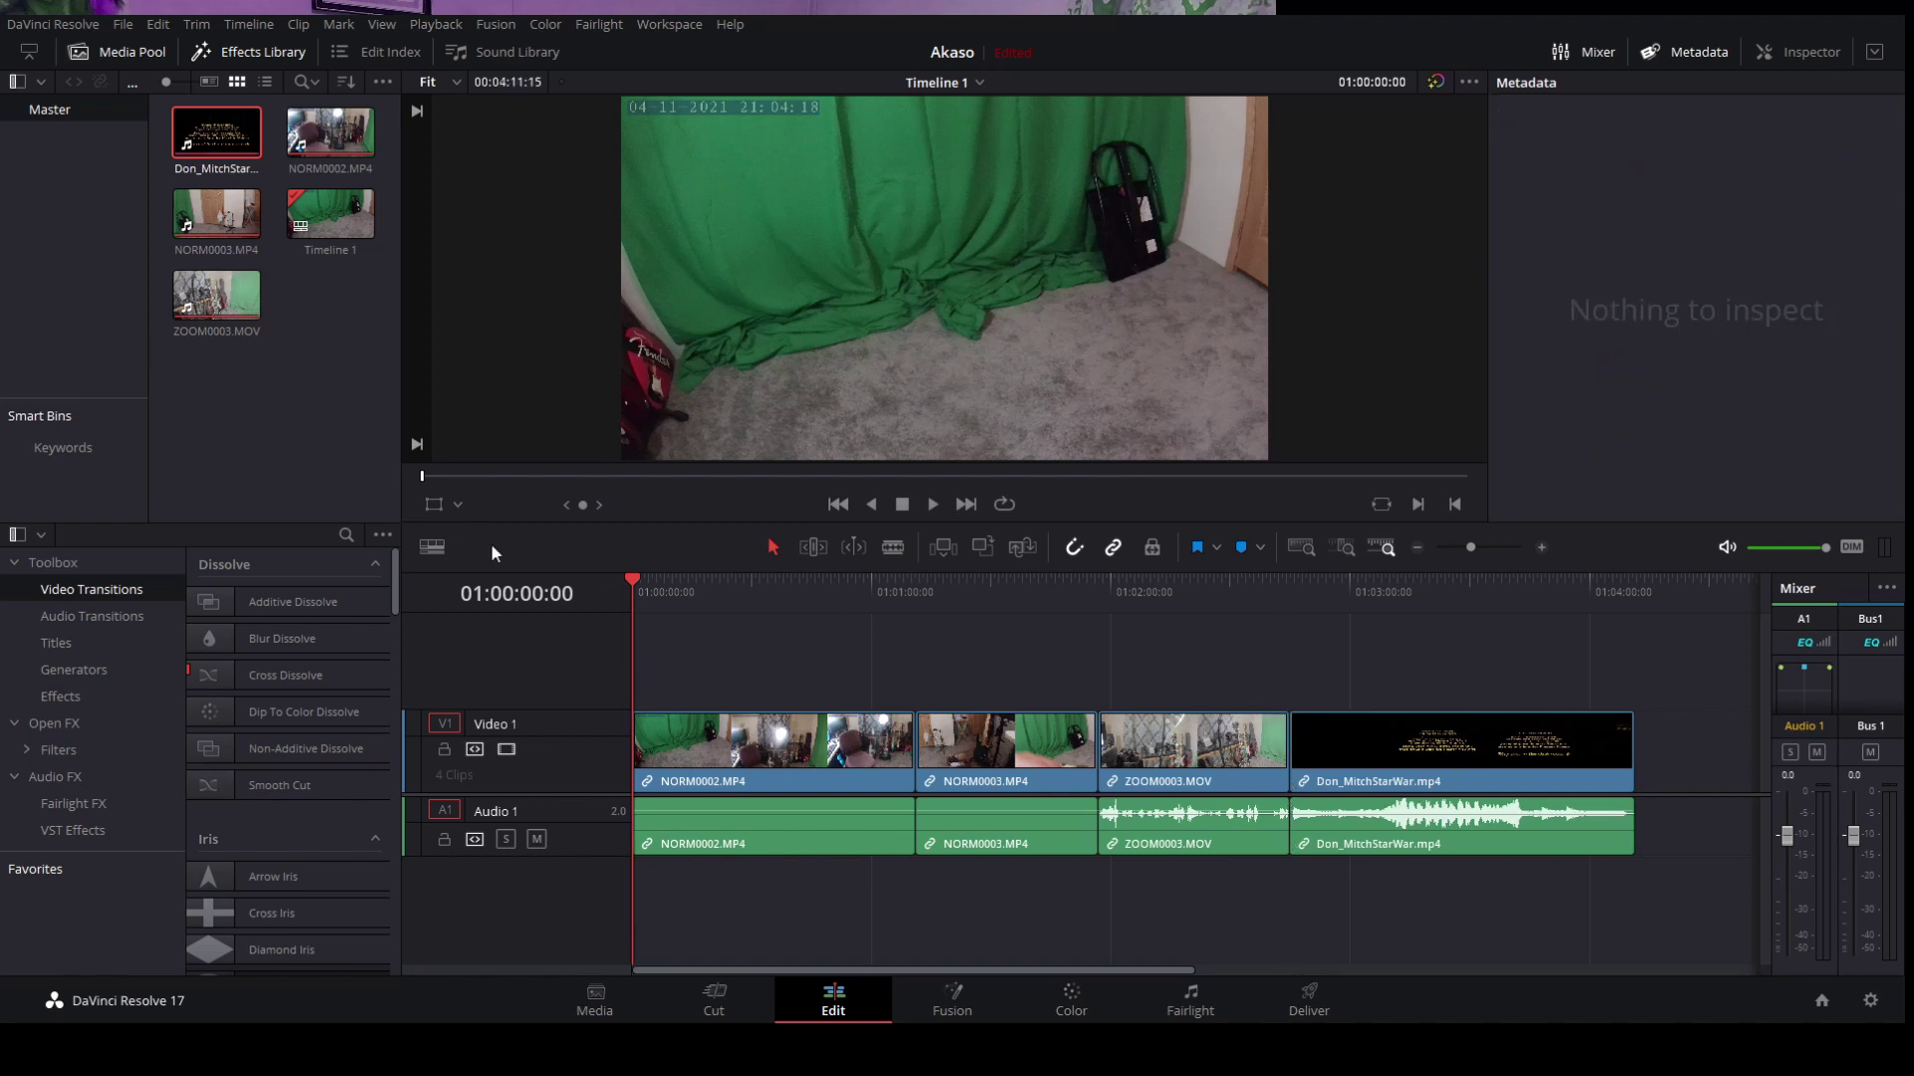
{"action": "left_click_drag", "start_coordinate": [630, 578], "coordinate": [1108, 681]}
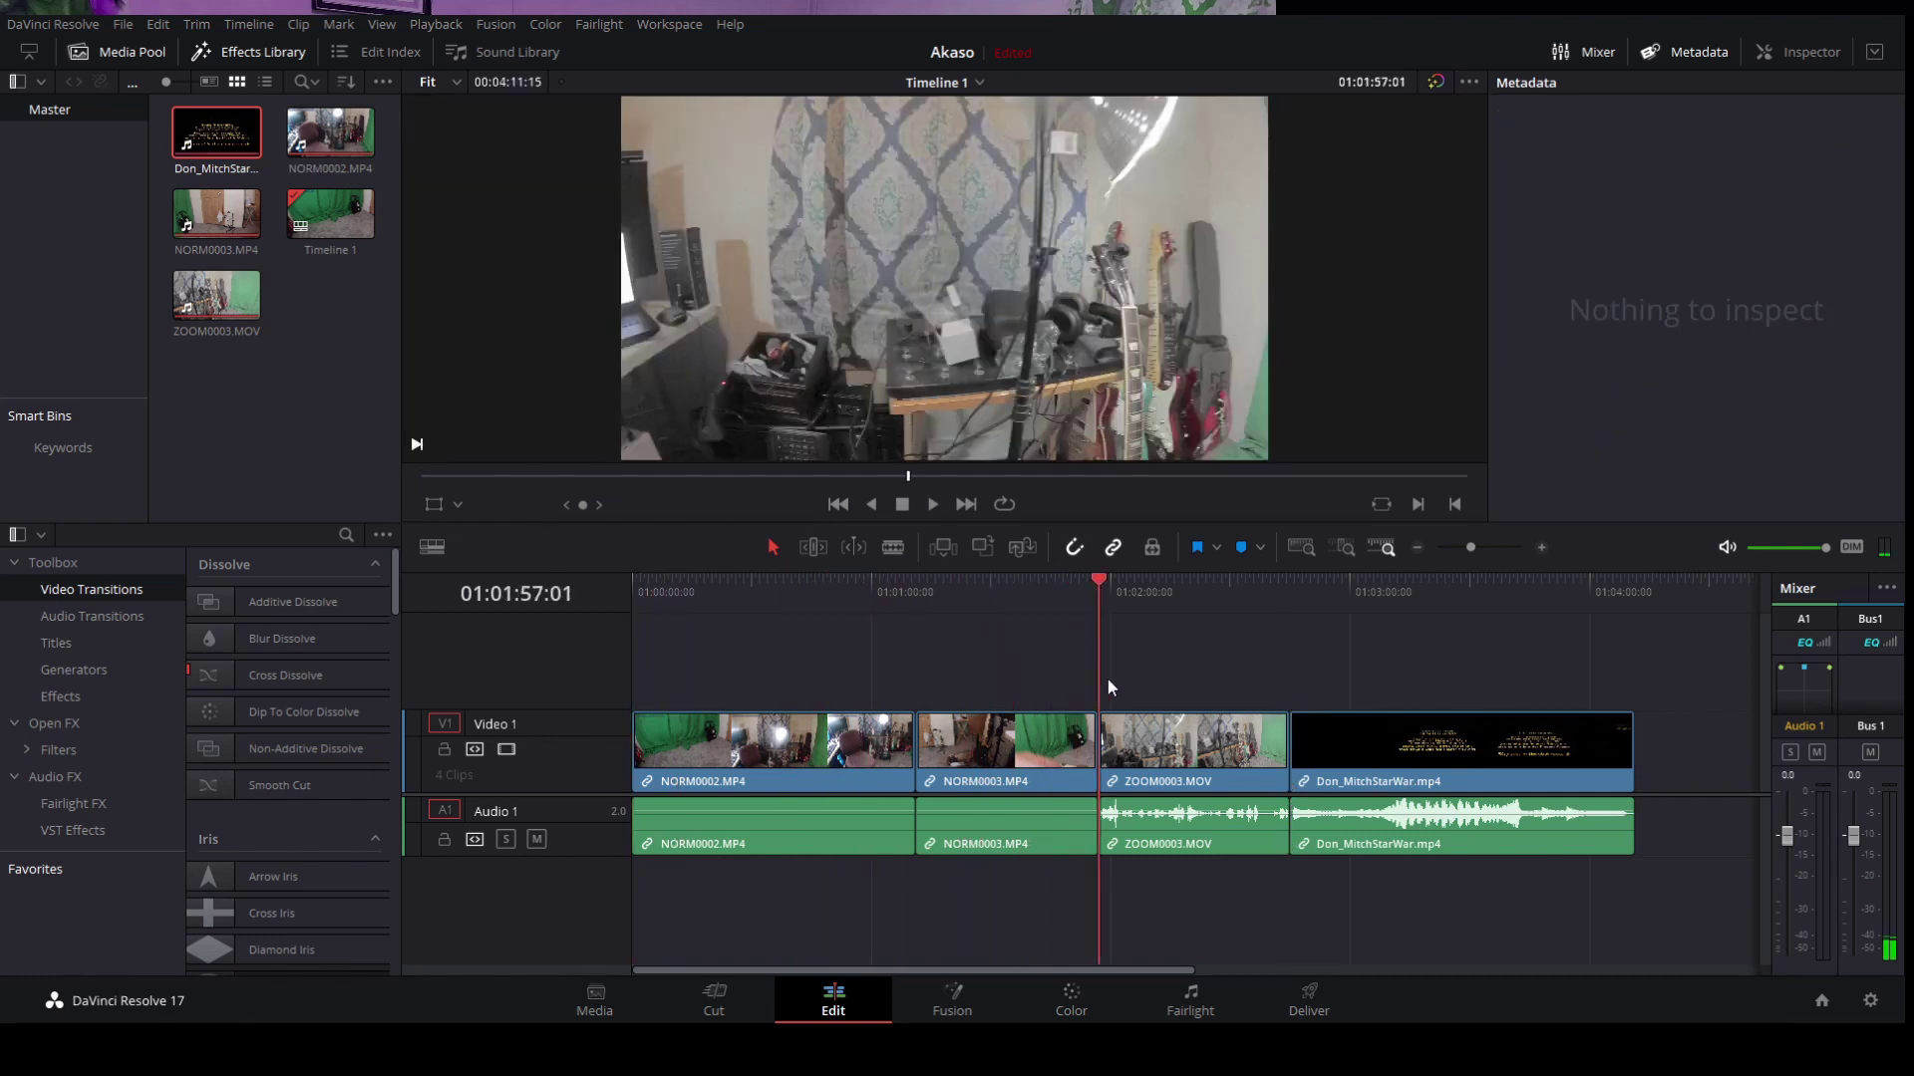
{"action": "left_click", "coordinate": [932, 503]}
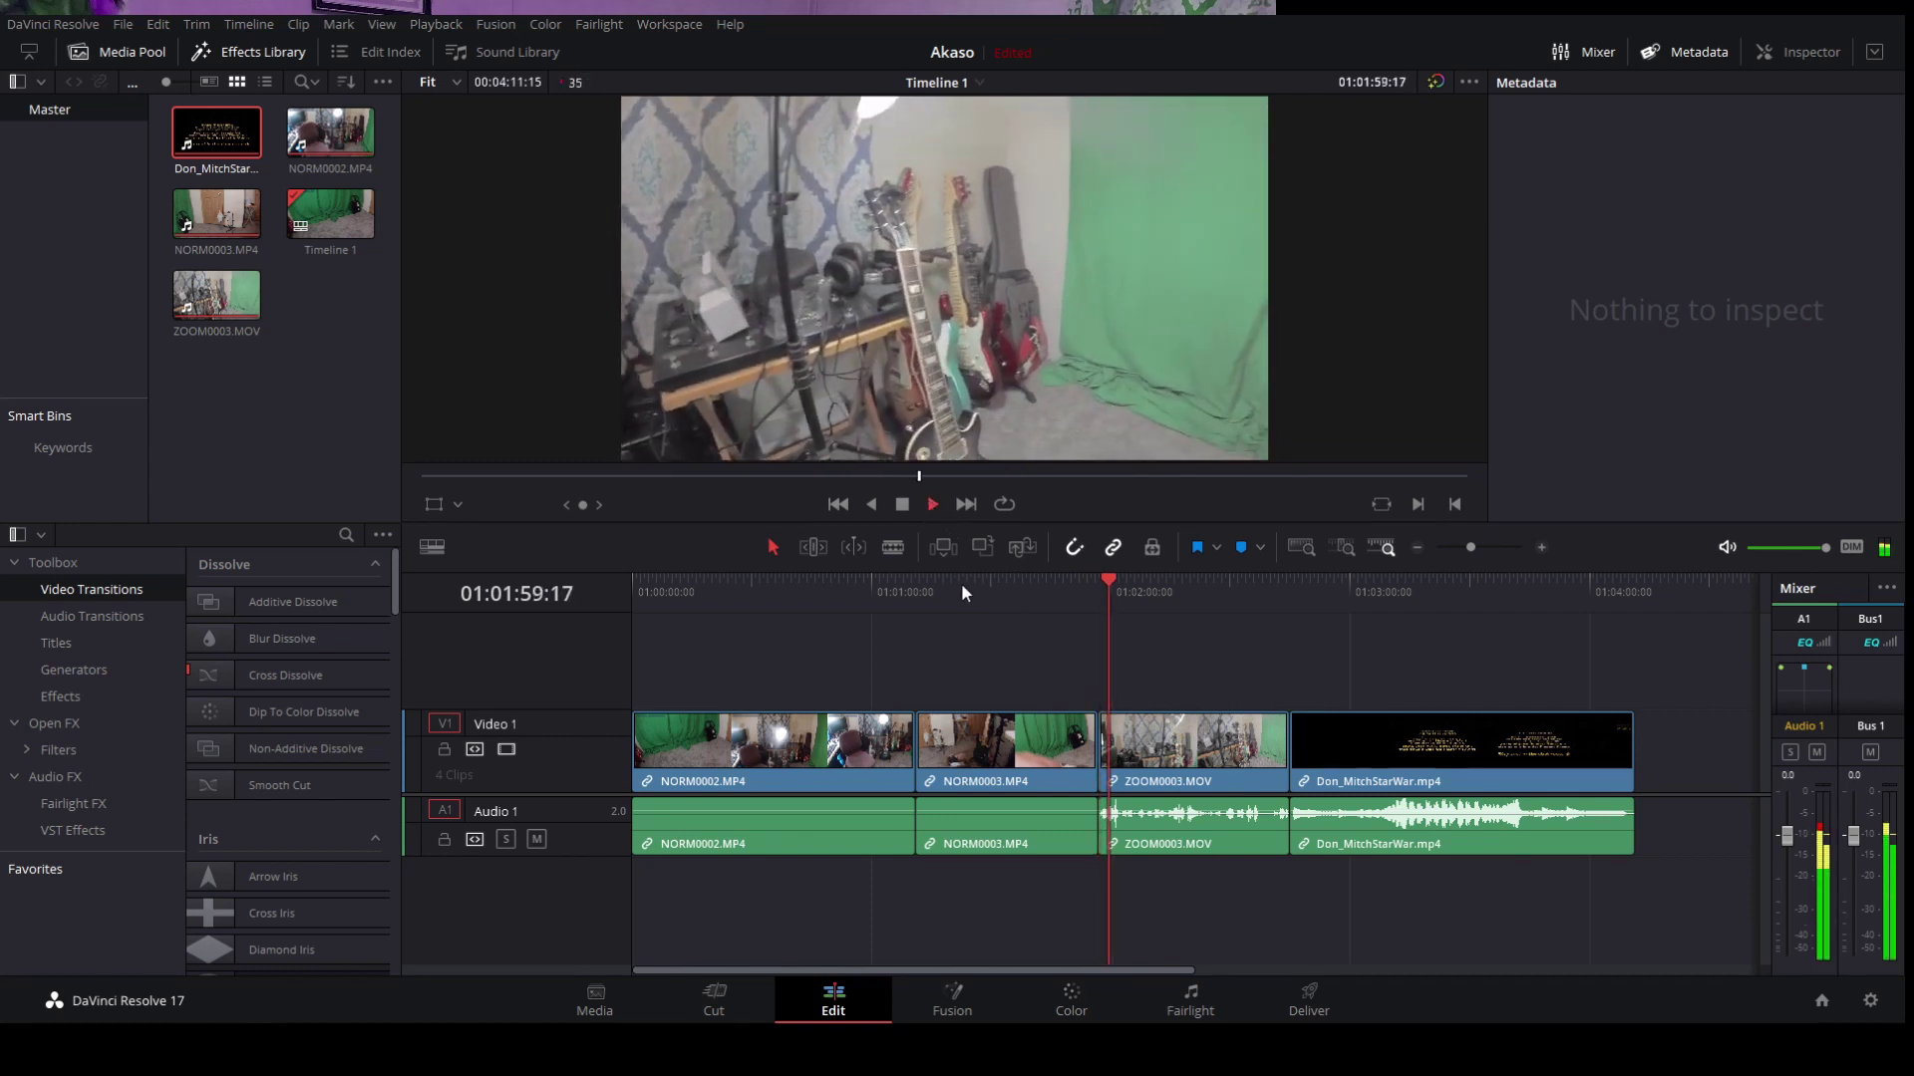
{"action": "left_click", "coordinate": [903, 506]}
{"action": "left_click", "coordinate": [1128, 585]}
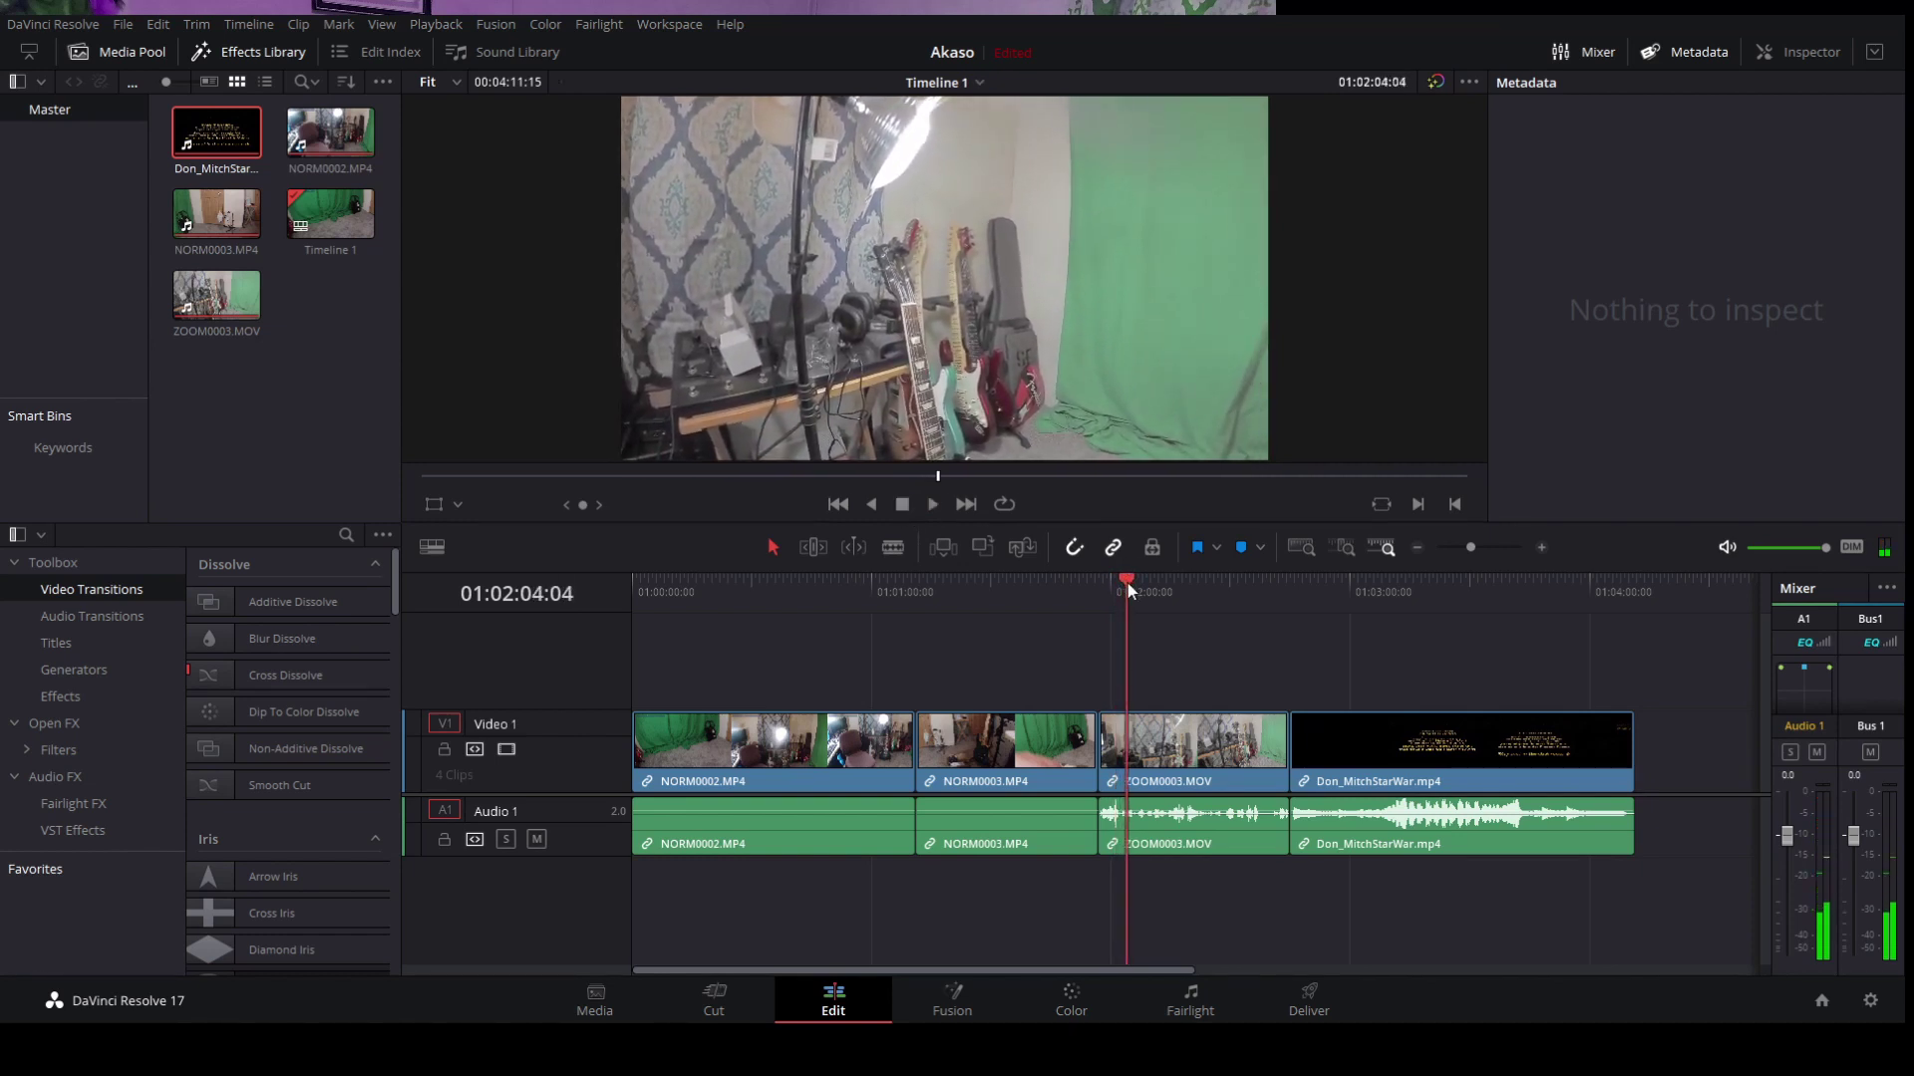
{"action": "left_click_drag", "start_coordinate": [1128, 585], "coordinate": [1283, 631]}
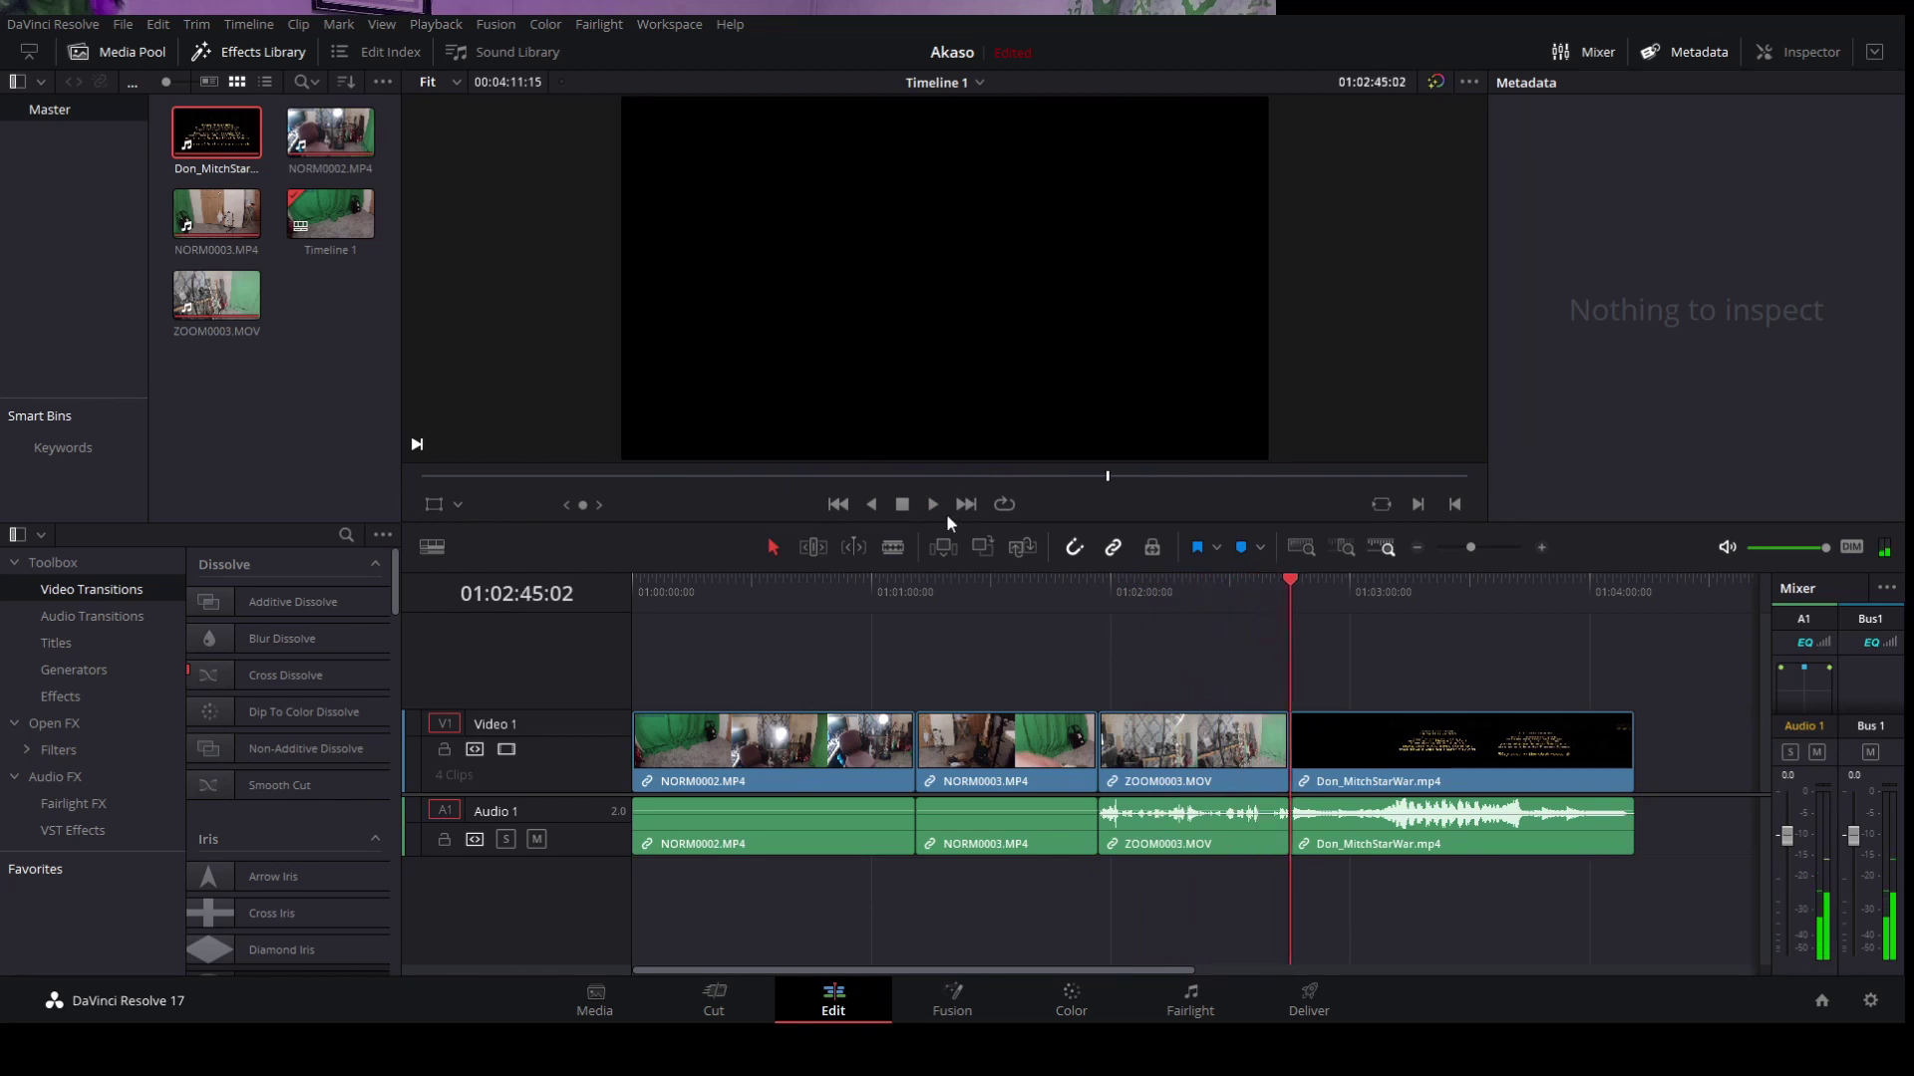
{"action": "left_click", "coordinate": [933, 505]}
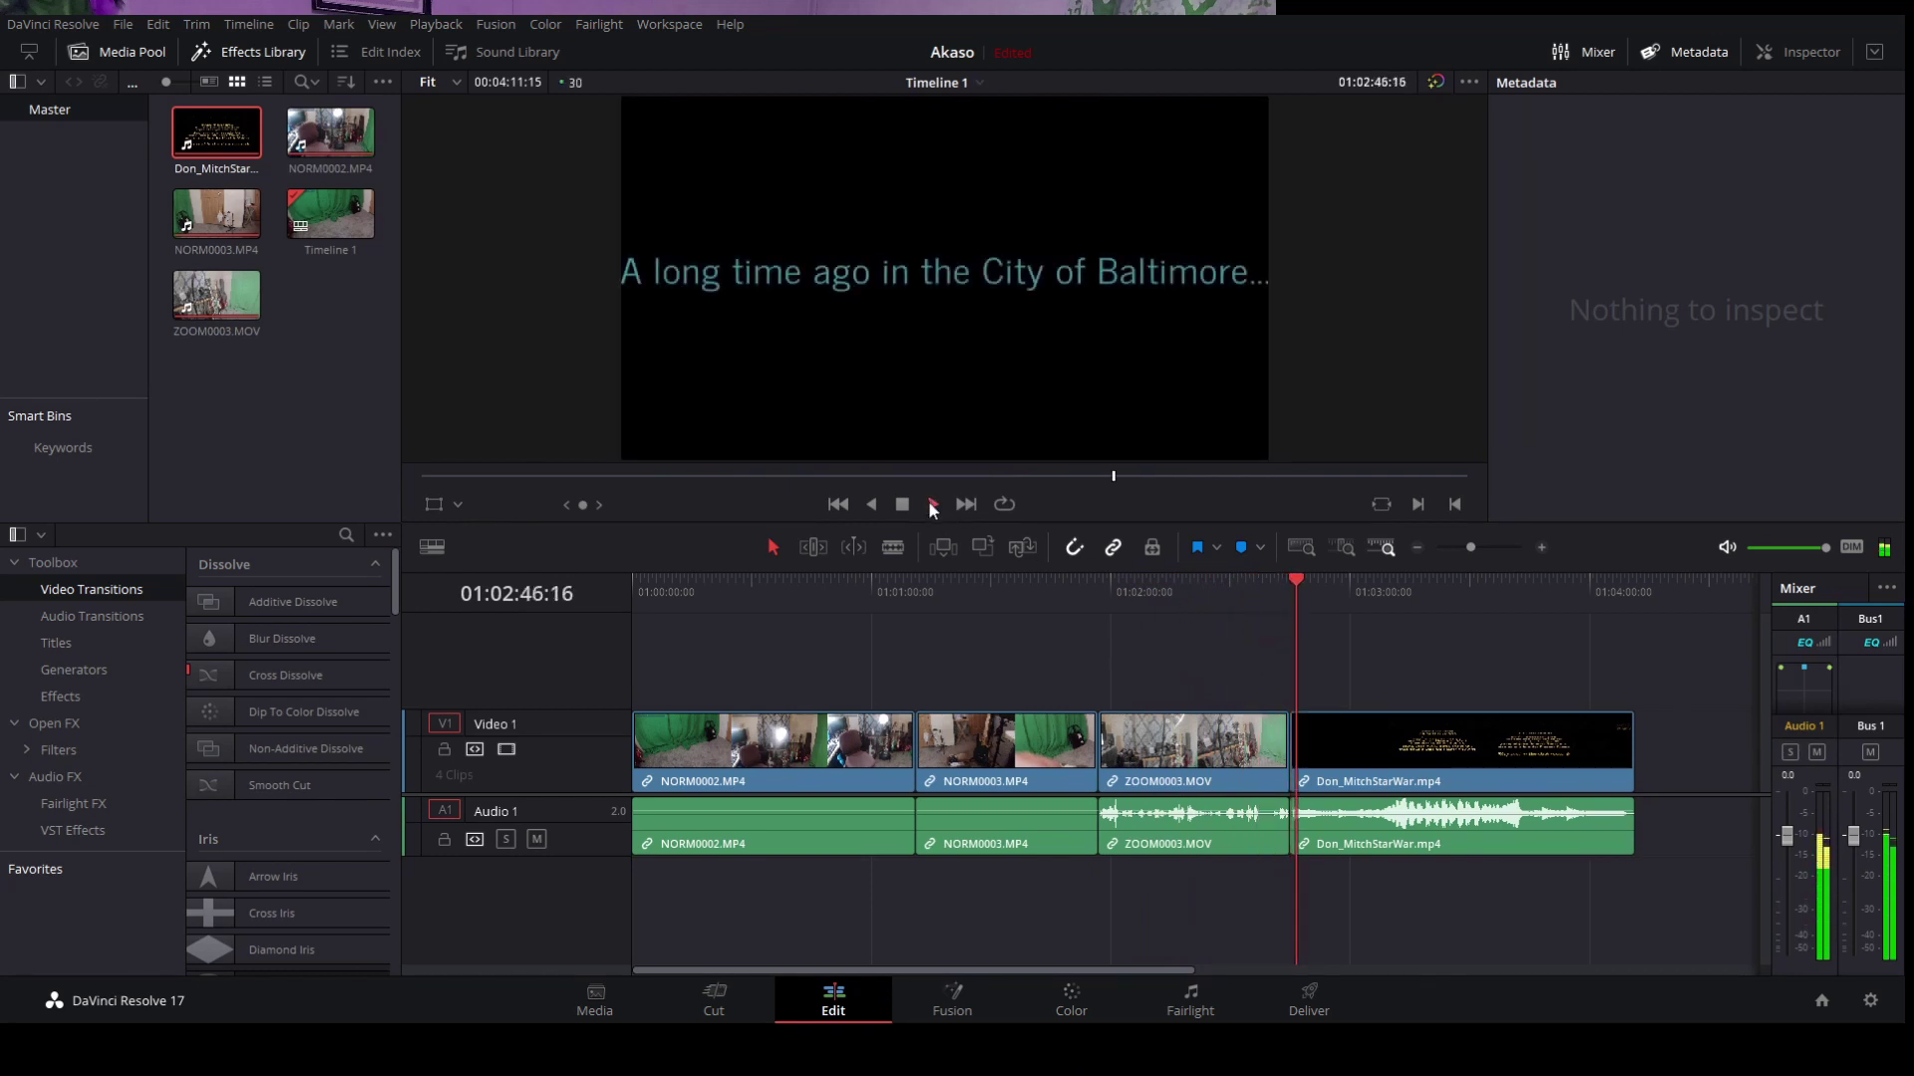
{"action": "left_click", "coordinate": [1316, 589]}
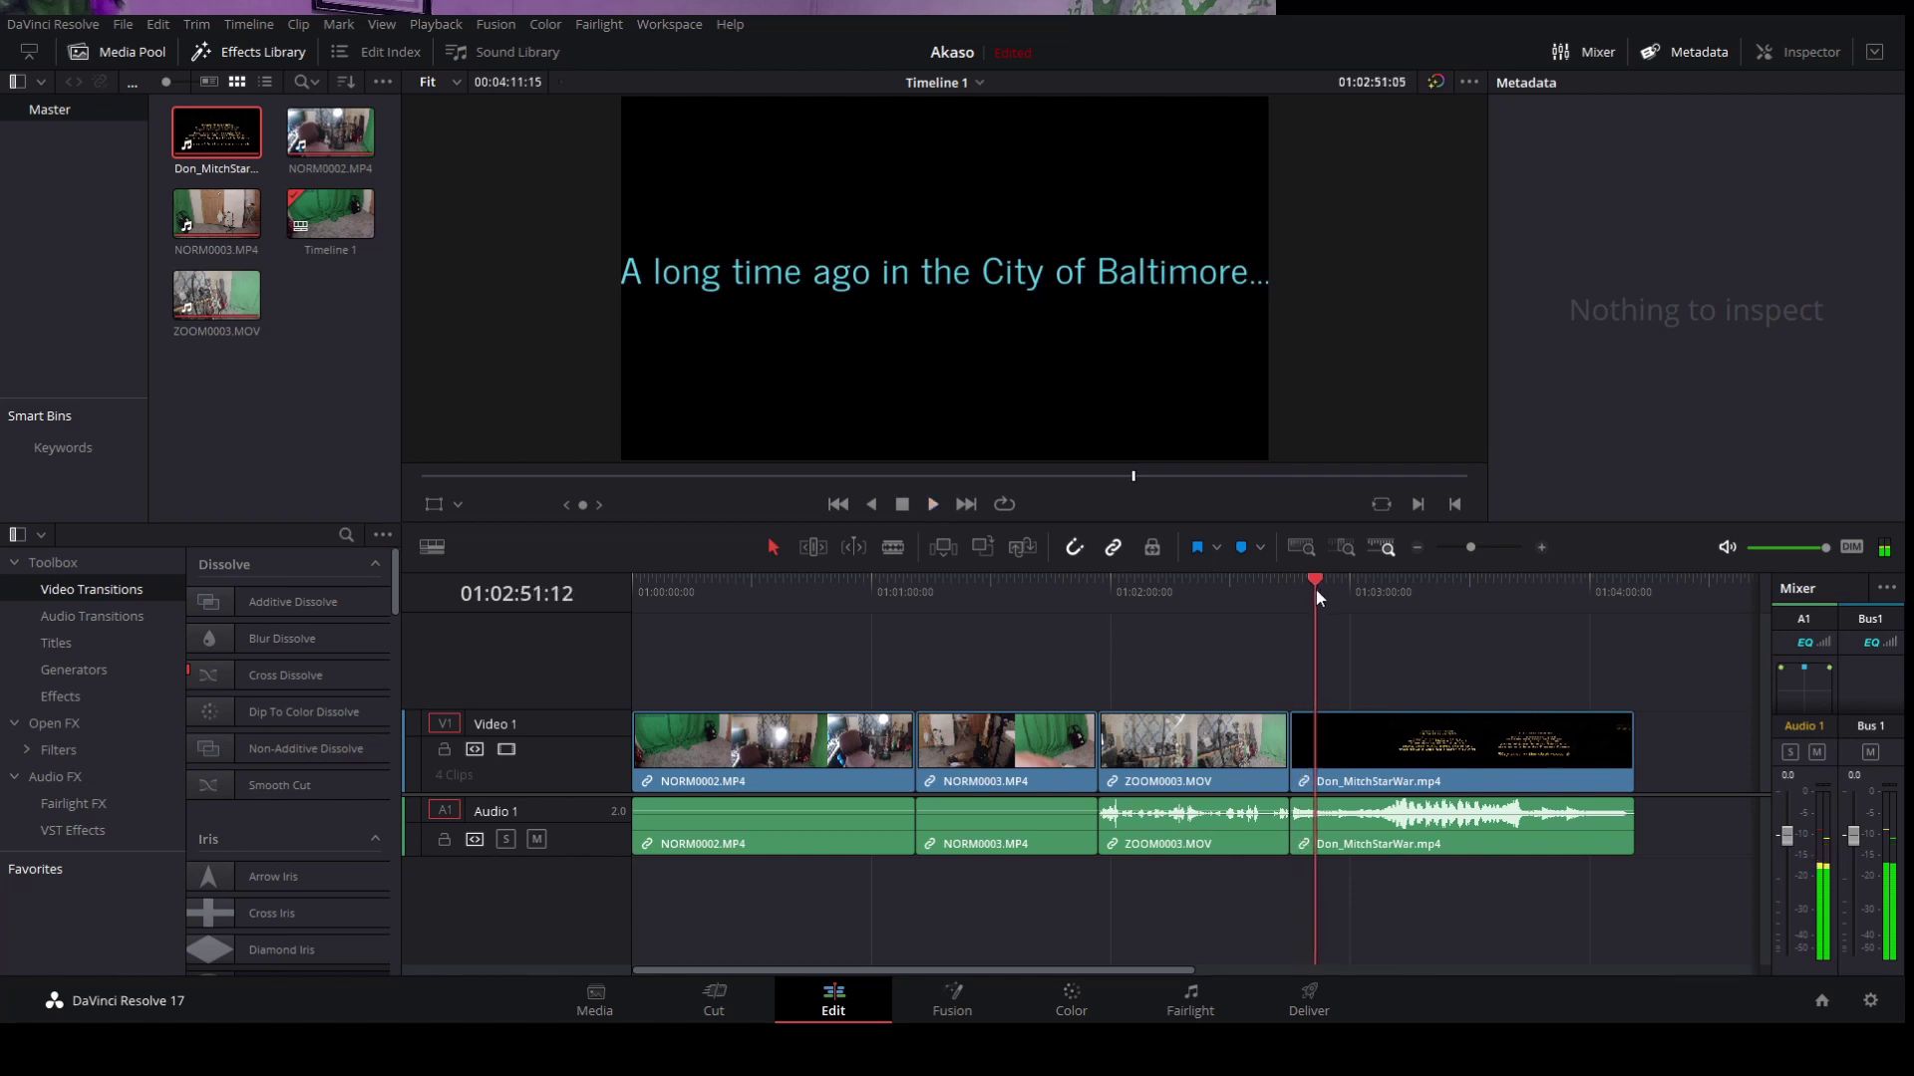
{"action": "left_click_drag", "start_coordinate": [1316, 589], "coordinate": [1332, 588]}
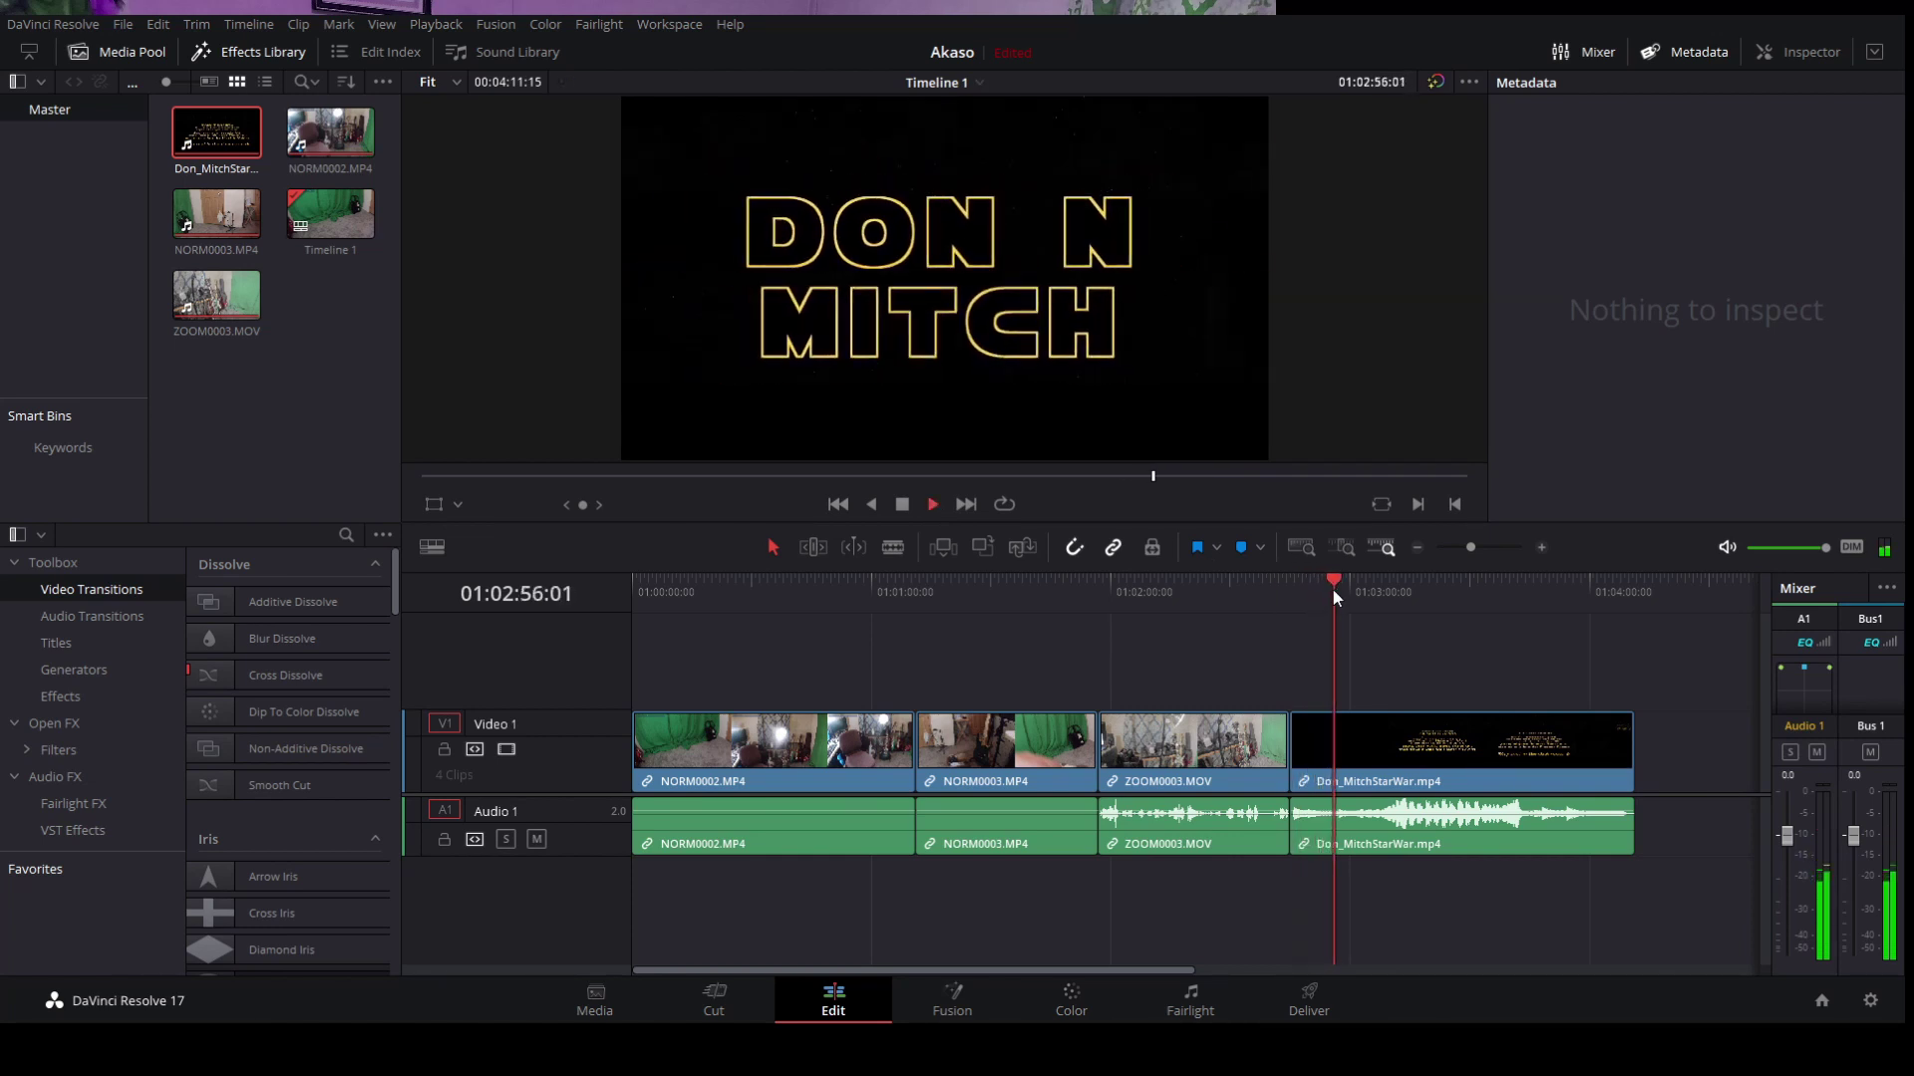
{"action": "left_click", "coordinate": [902, 505]}
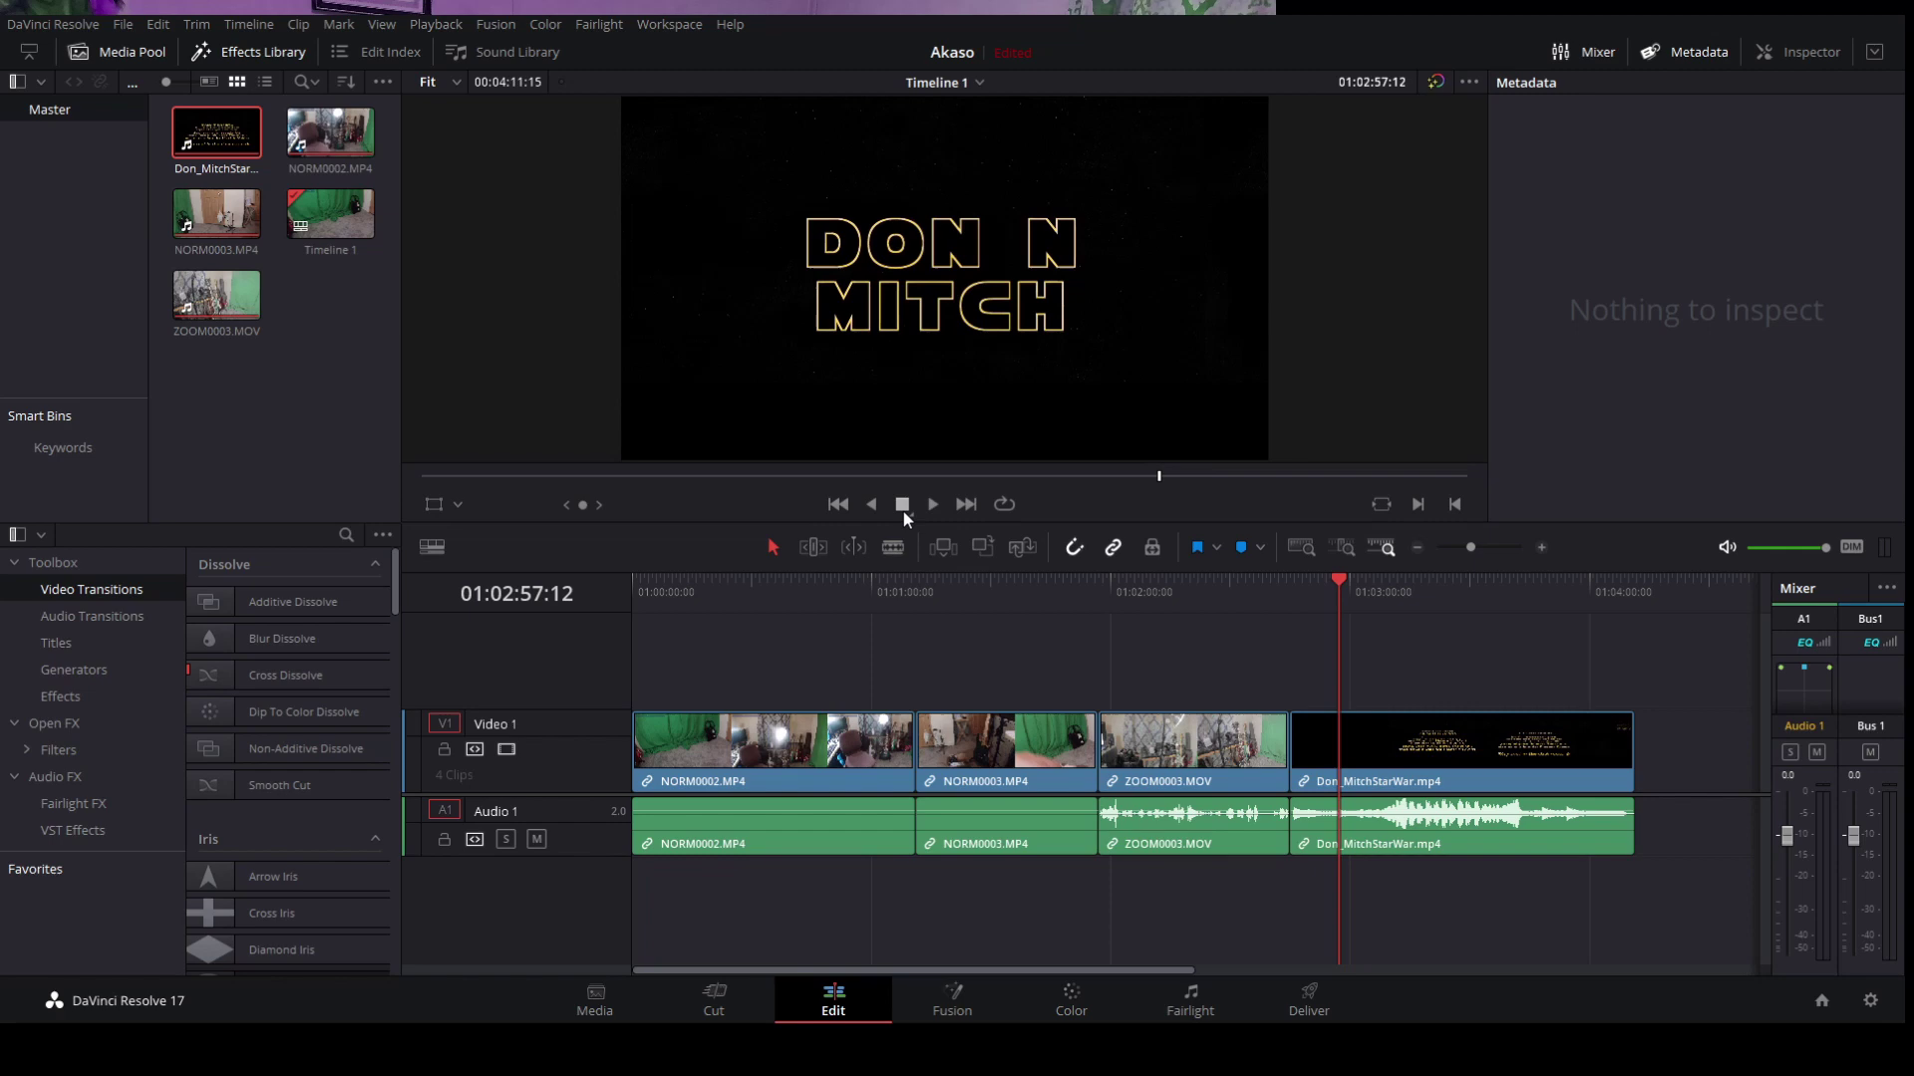
Step: Minimize the recorder and Resolve, then import NORM0002.MP4 from V50X into Audacity
{"action": "key", "text": "alt+Tab"}
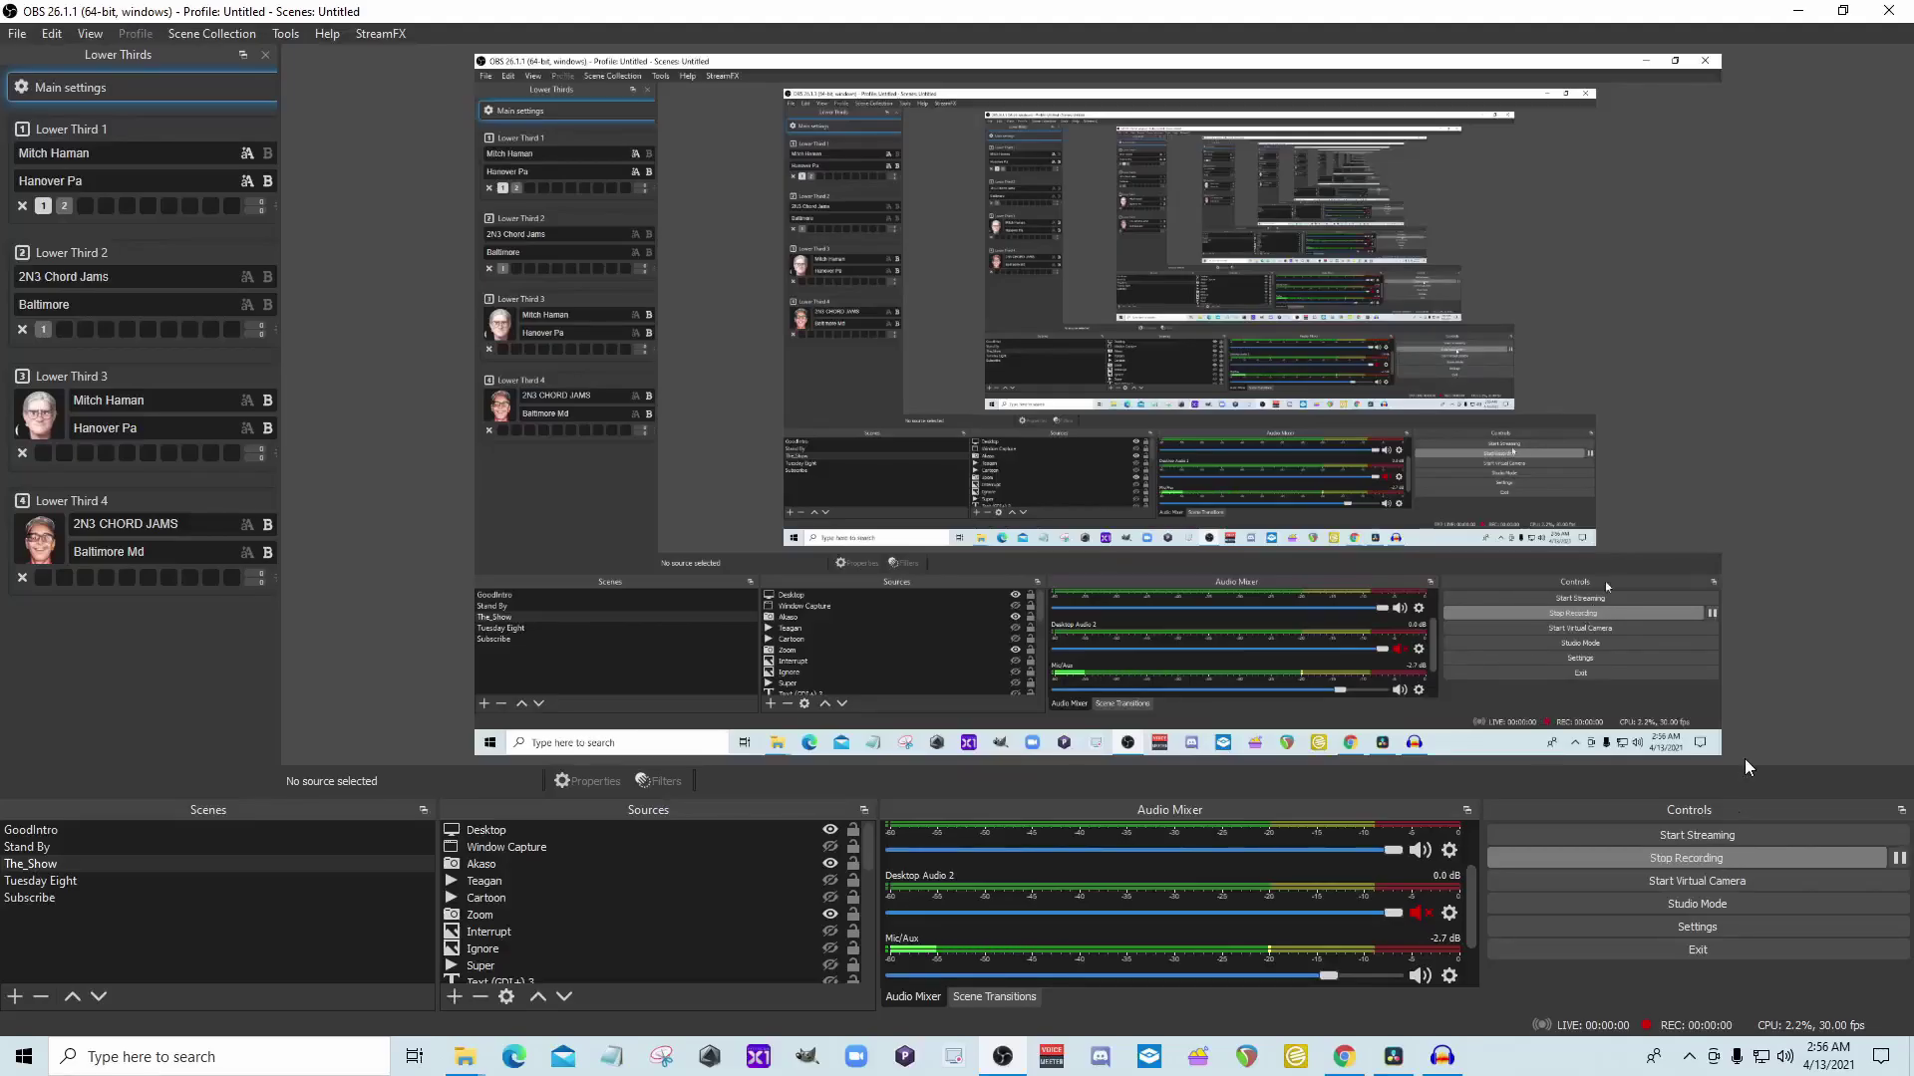
{"action": "left_click", "coordinate": [1798, 11]}
{"action": "left_click", "coordinate": [1798, 11]}
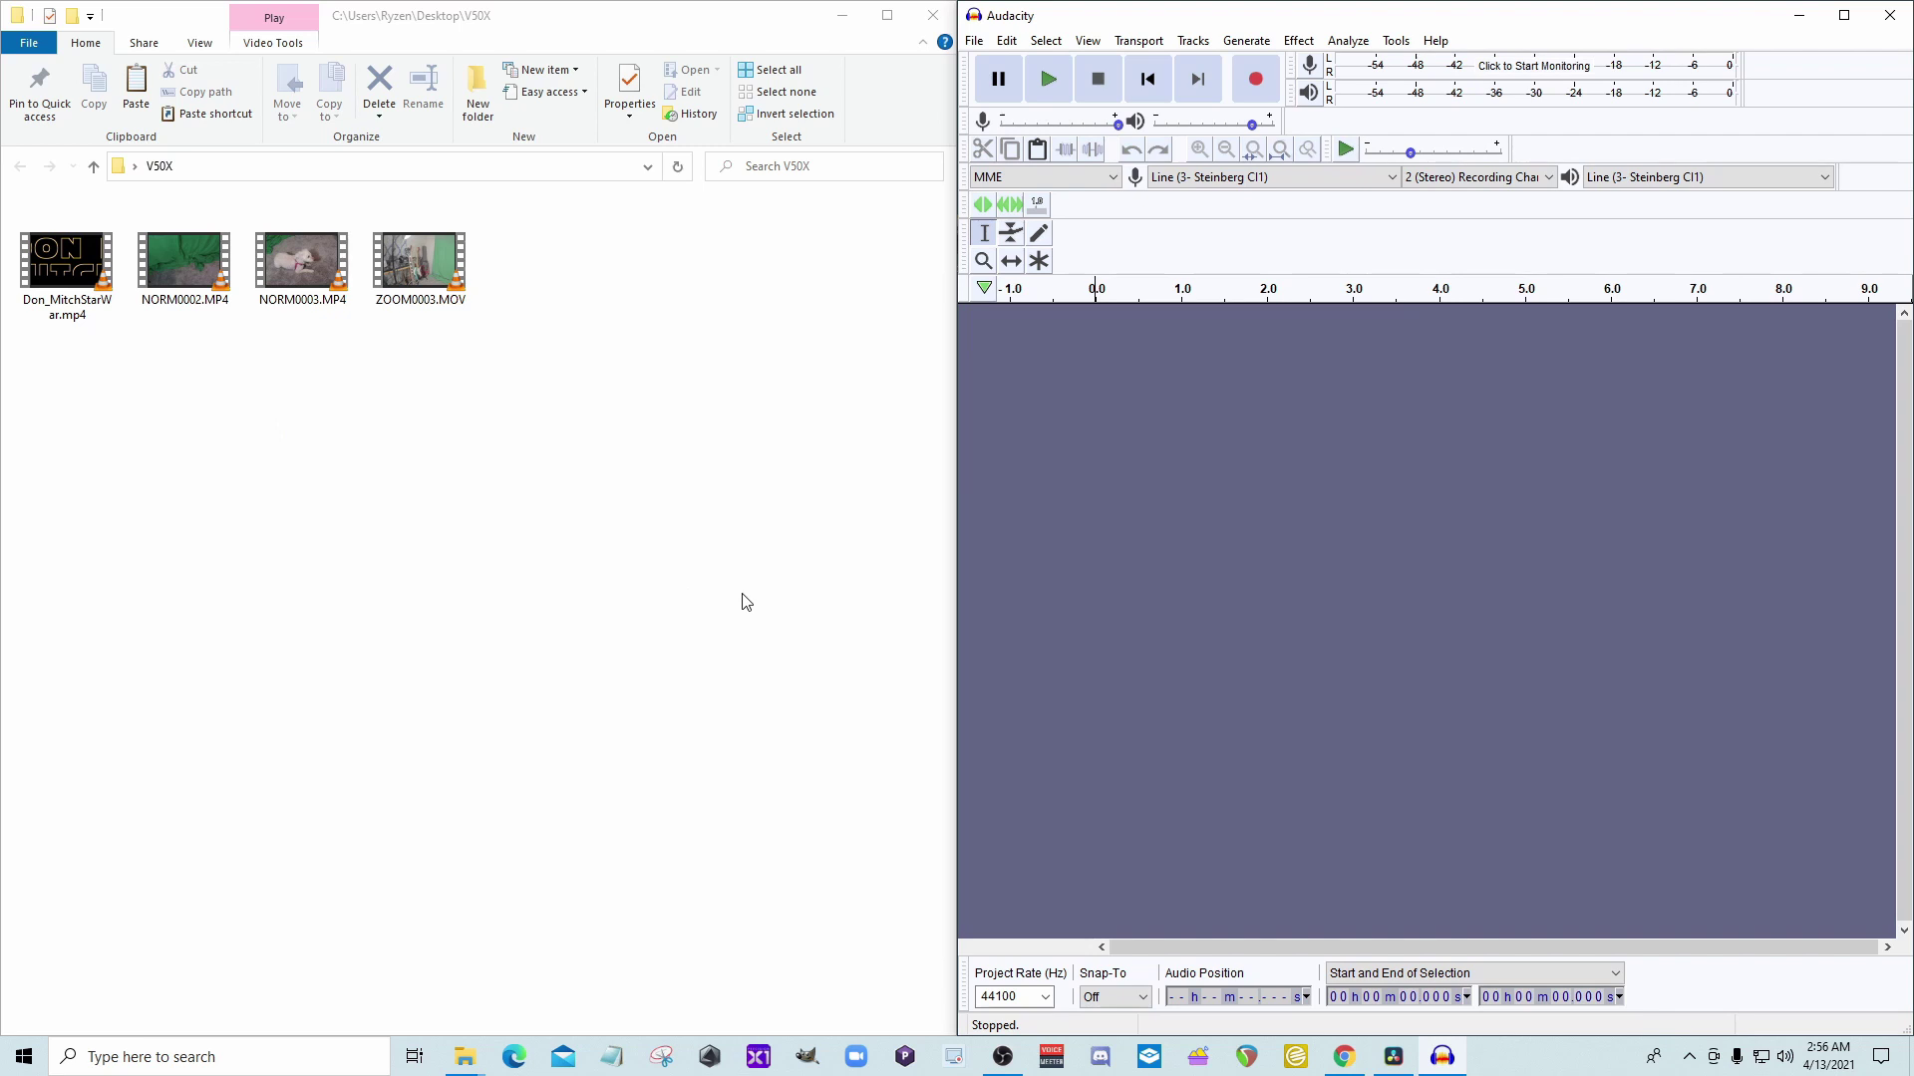
{"action": "left_click_drag", "start_coordinate": [209, 278], "coordinate": [1098, 530]}
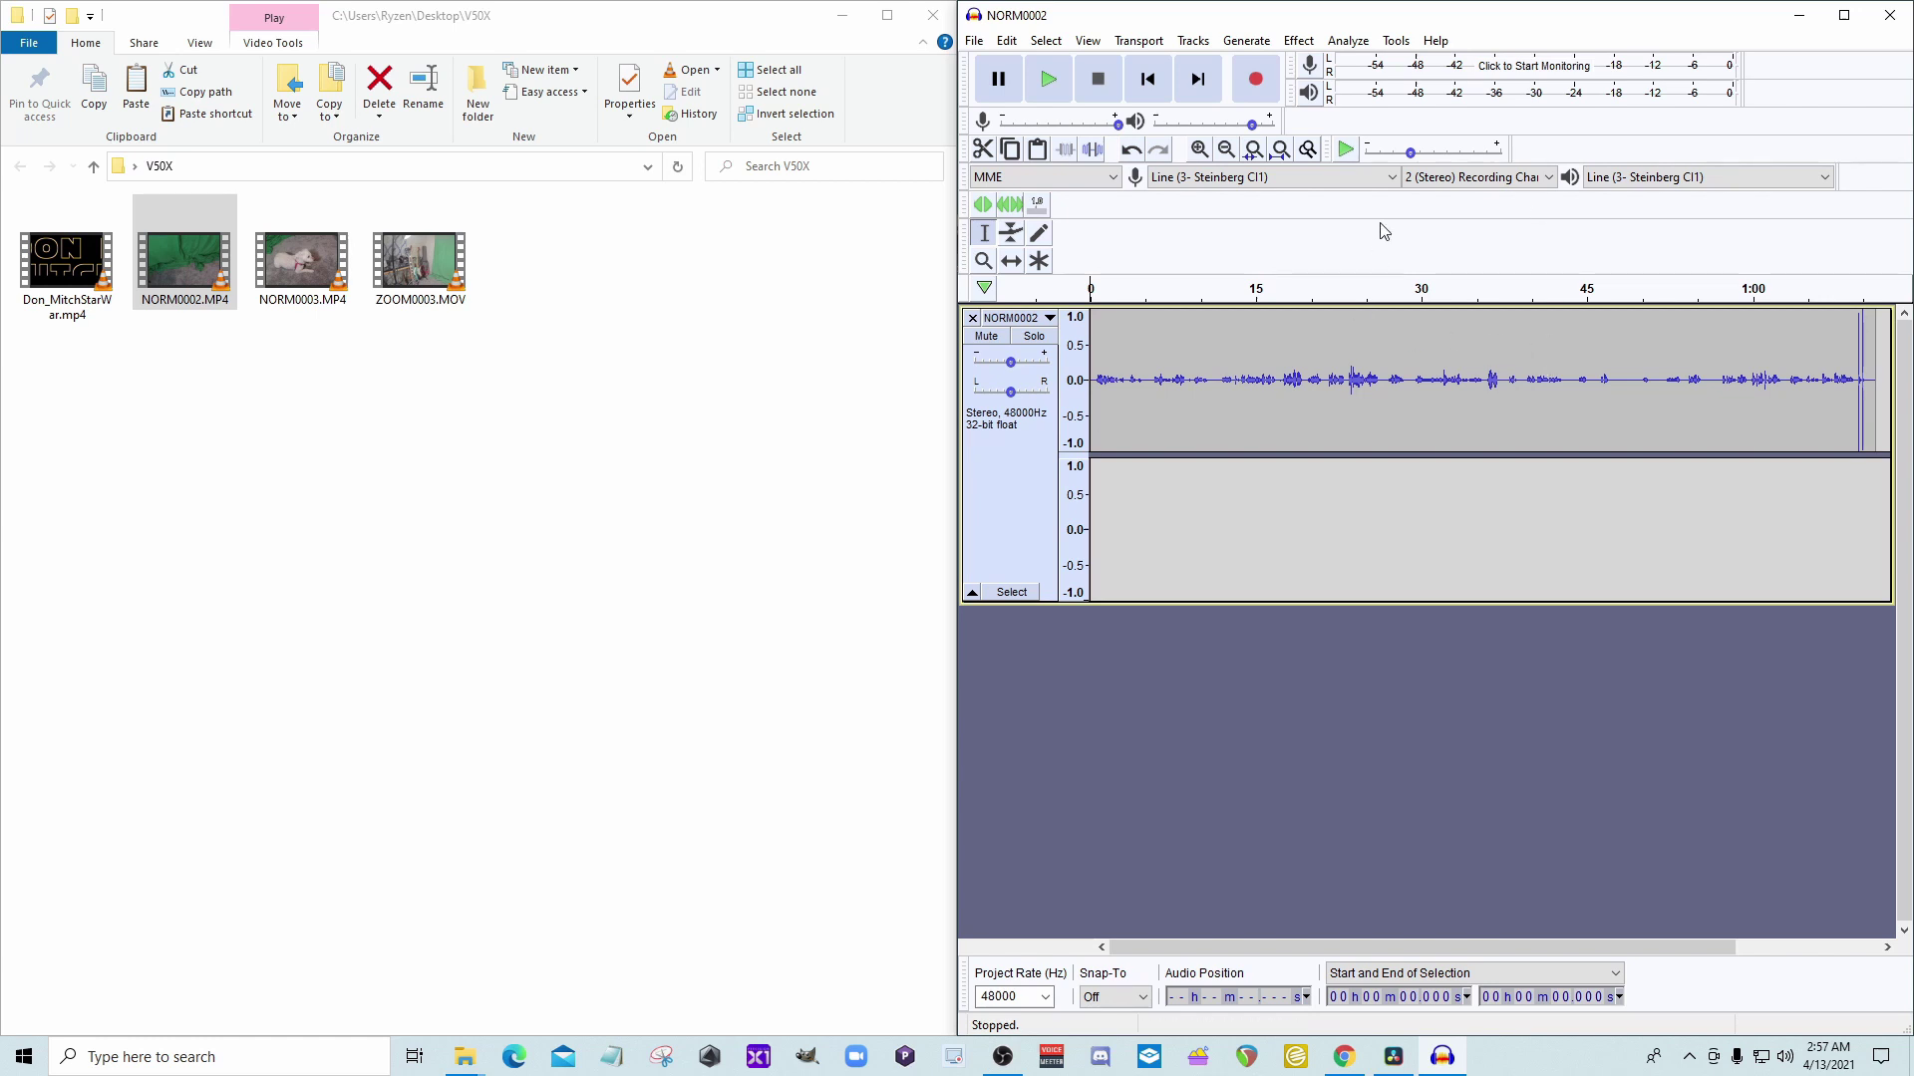
Step: Start an MP3 export of the audio with the file name NORM.mp3
{"action": "left_click", "coordinate": [981, 44]}
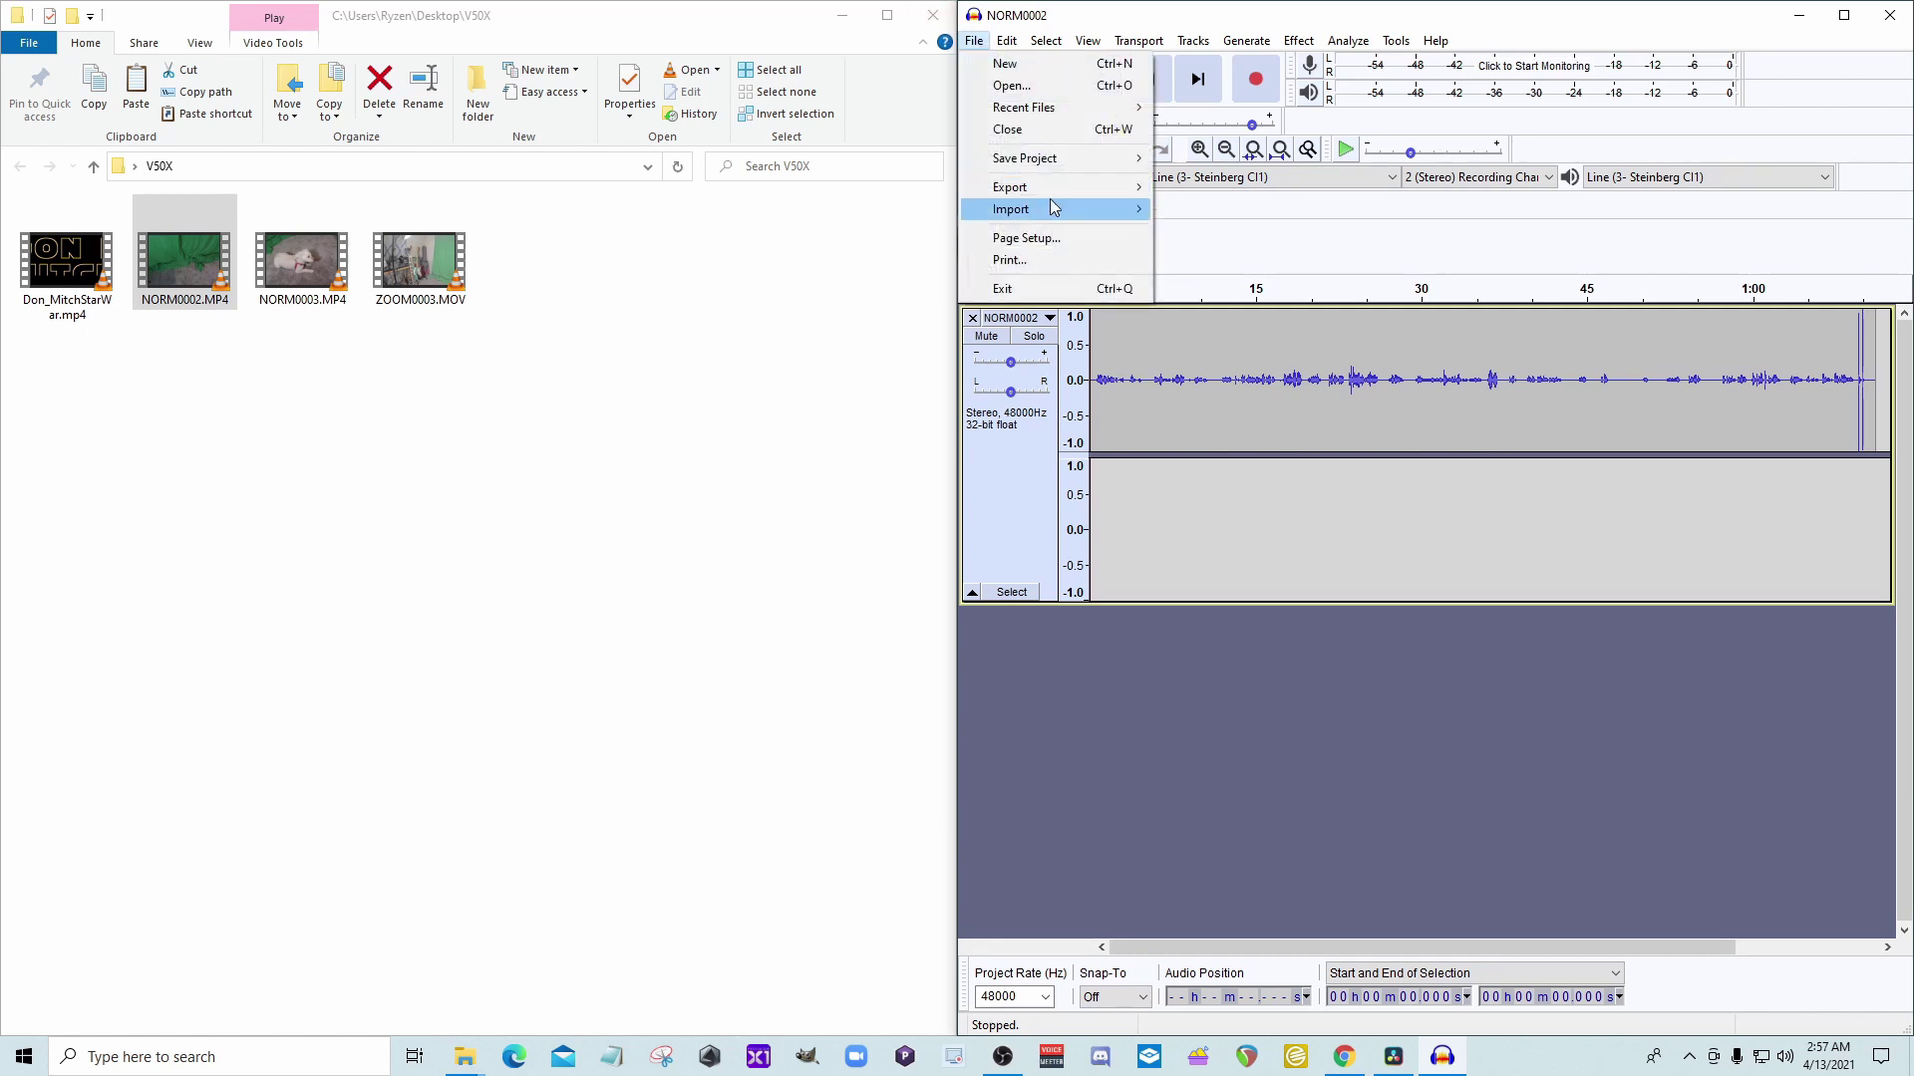
{"action": "mouse_move", "coordinate": [1046, 190]}
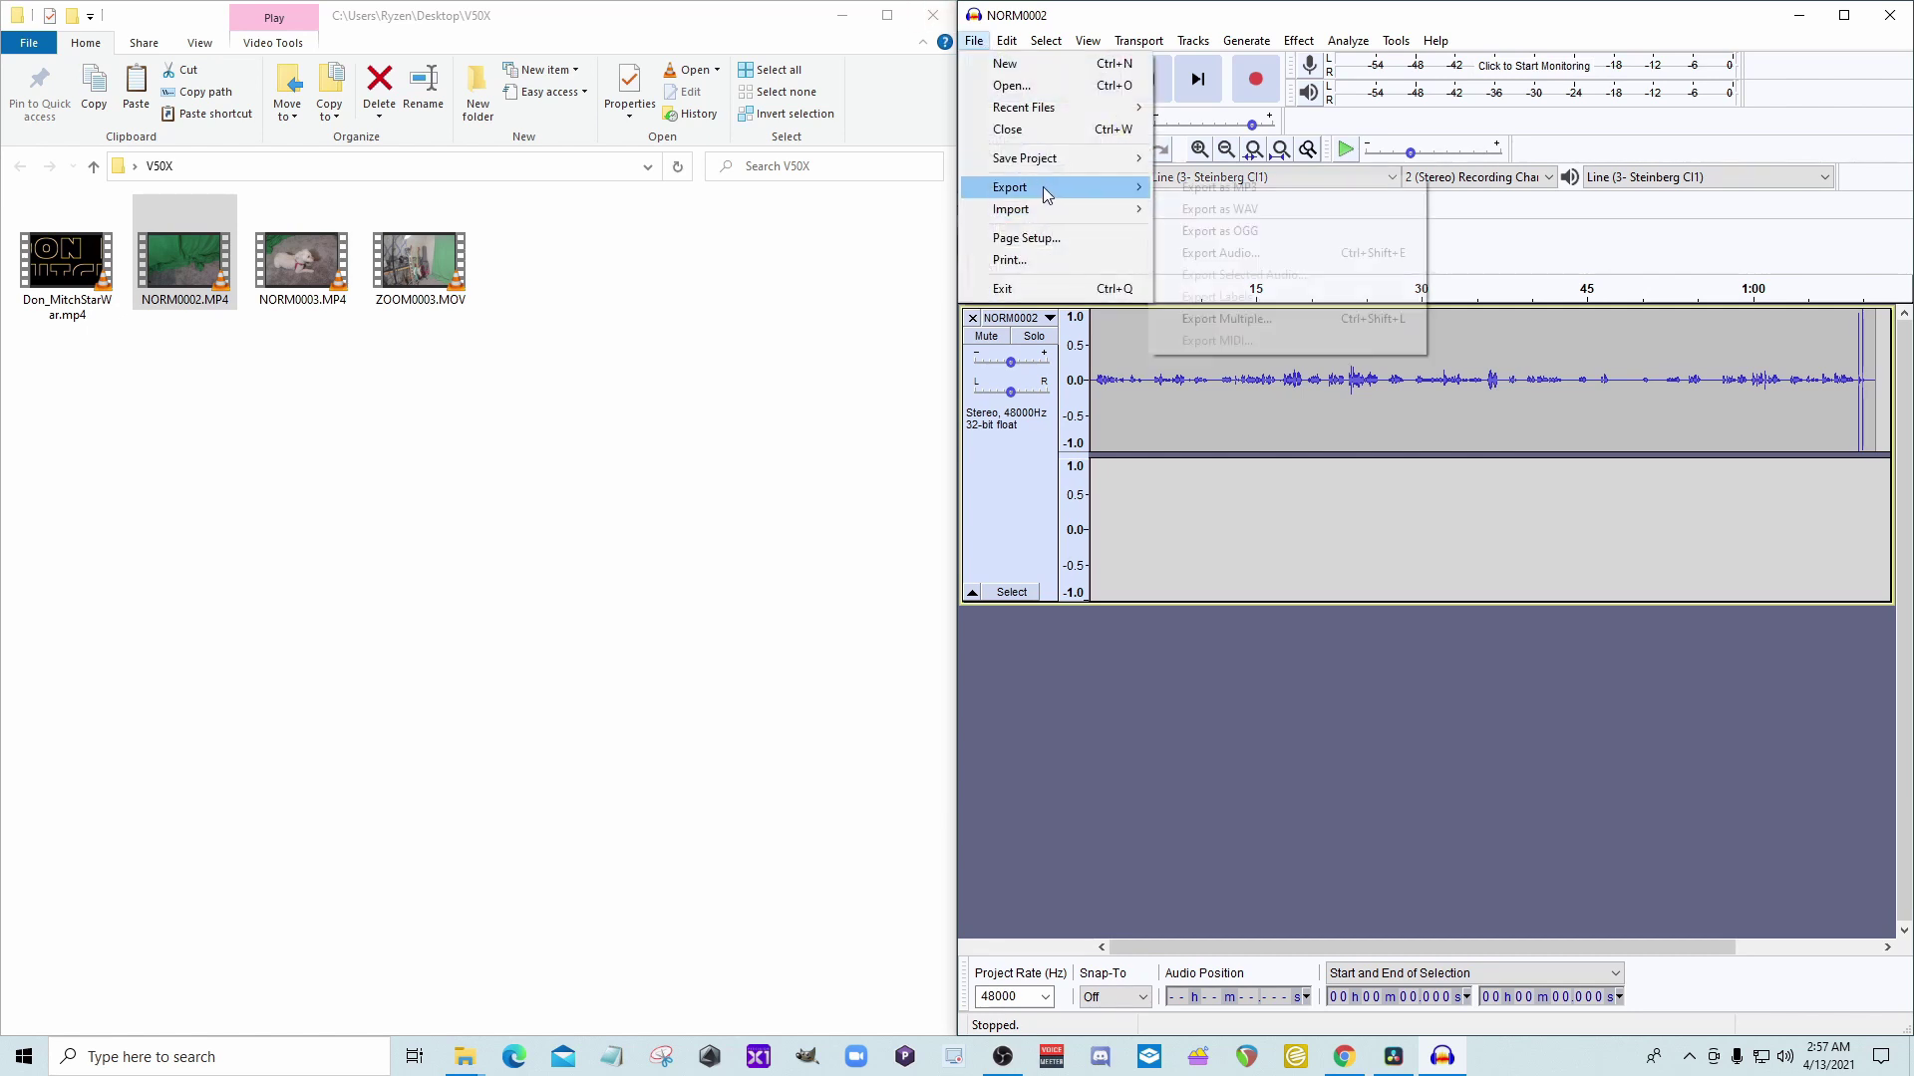
{"action": "left_click", "coordinate": [1216, 188]}
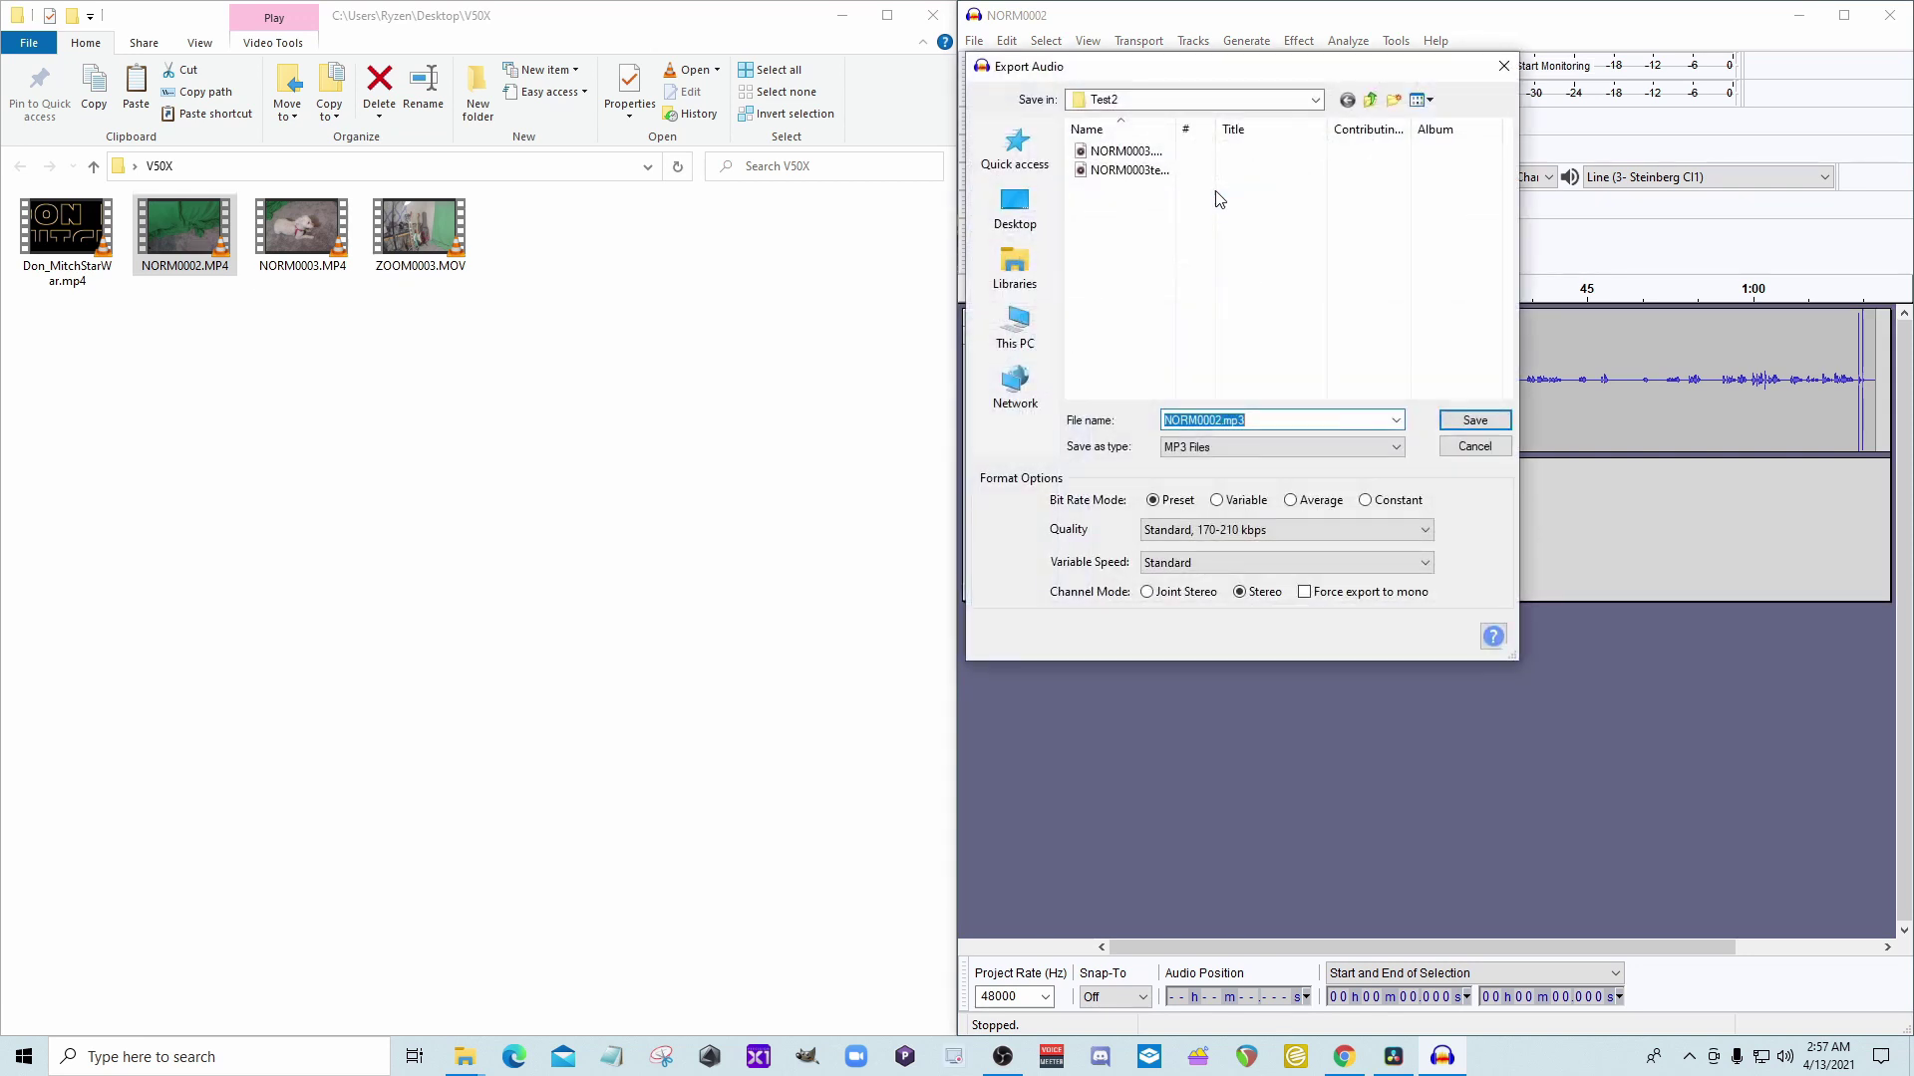
{"action": "left_click", "coordinate": [1345, 418]}
{"action": "key", "text": "BackSpace"}
{"action": "key", "text": "BackSpace"}
{"action": "key", "text": "BackSpace"}
{"action": "key", "text": "BackSpace"}
Step: Save NORM.mp3 into the Desktop's V50X folder and accept the metadata tags
{"action": "left_click", "coordinate": [1000, 207]}
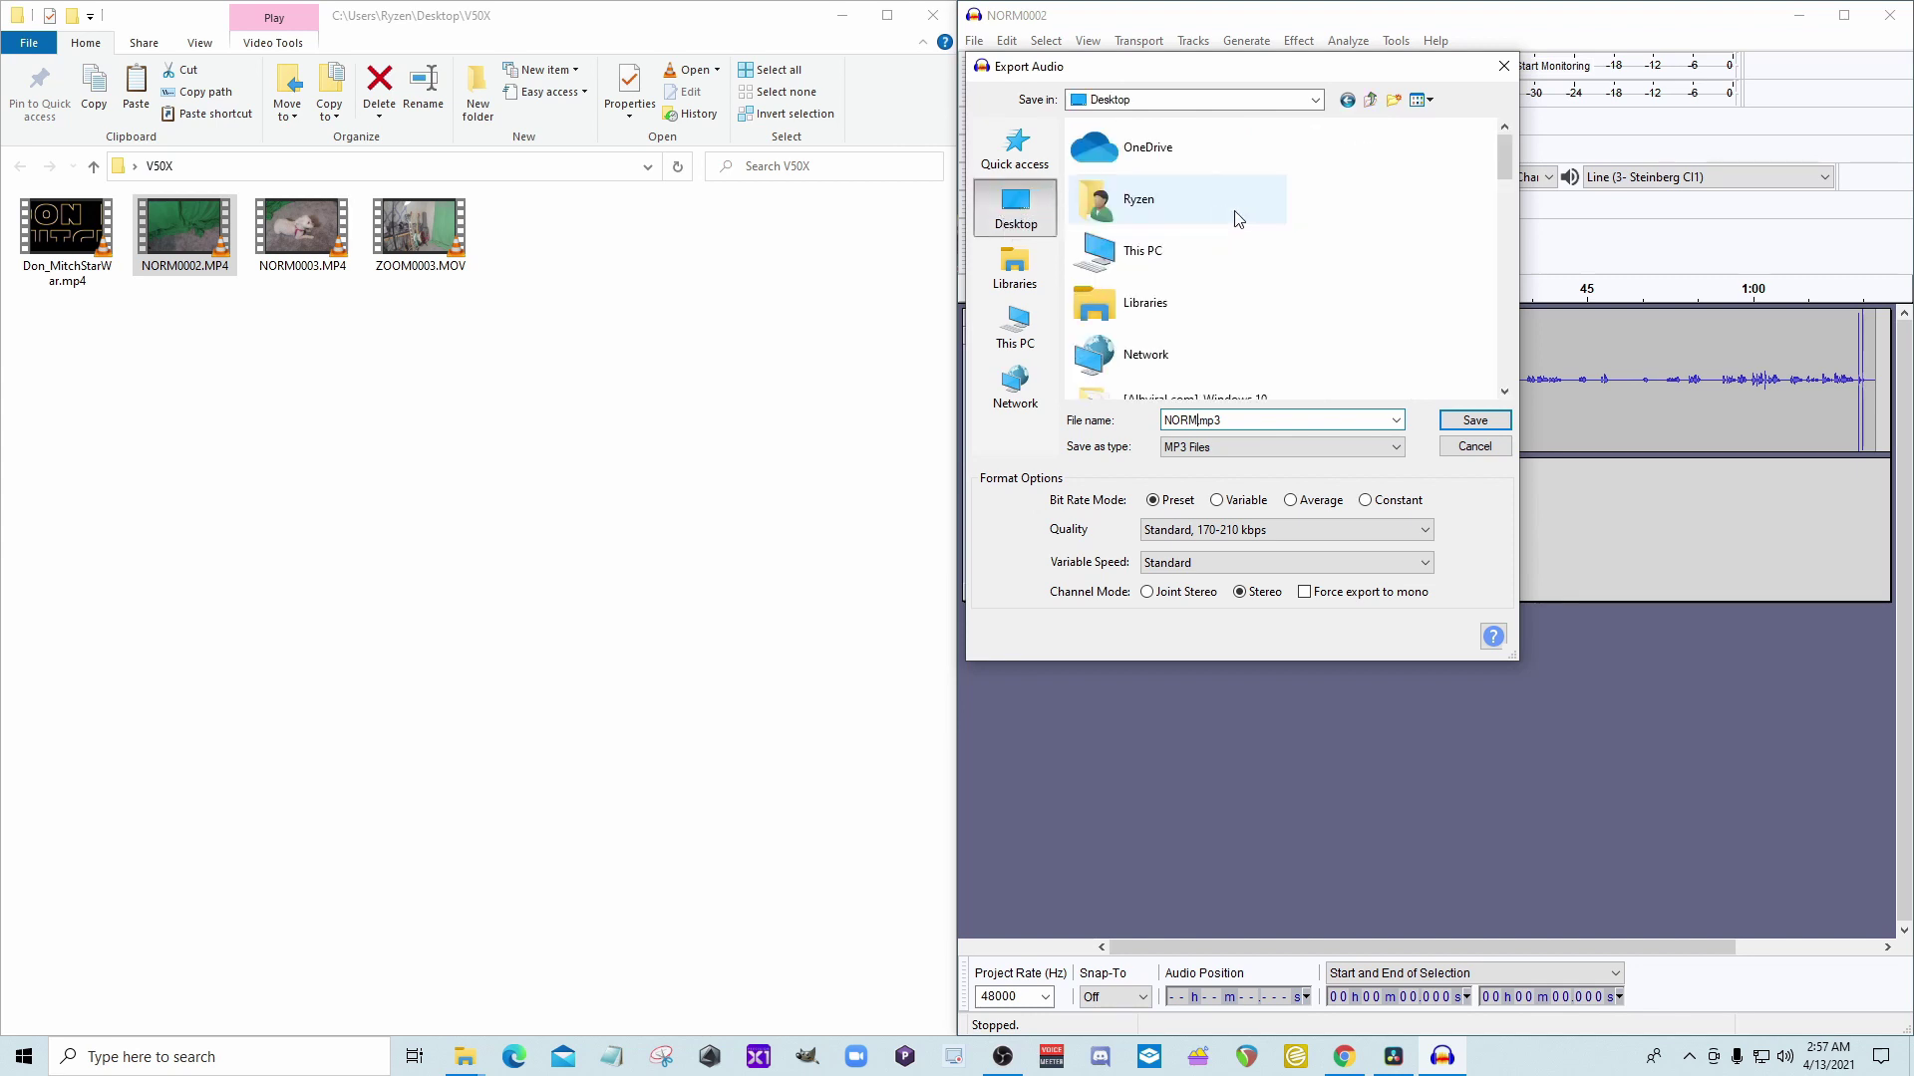
{"action": "left_click_drag", "start_coordinate": [1504, 152], "coordinate": [1499, 329]}
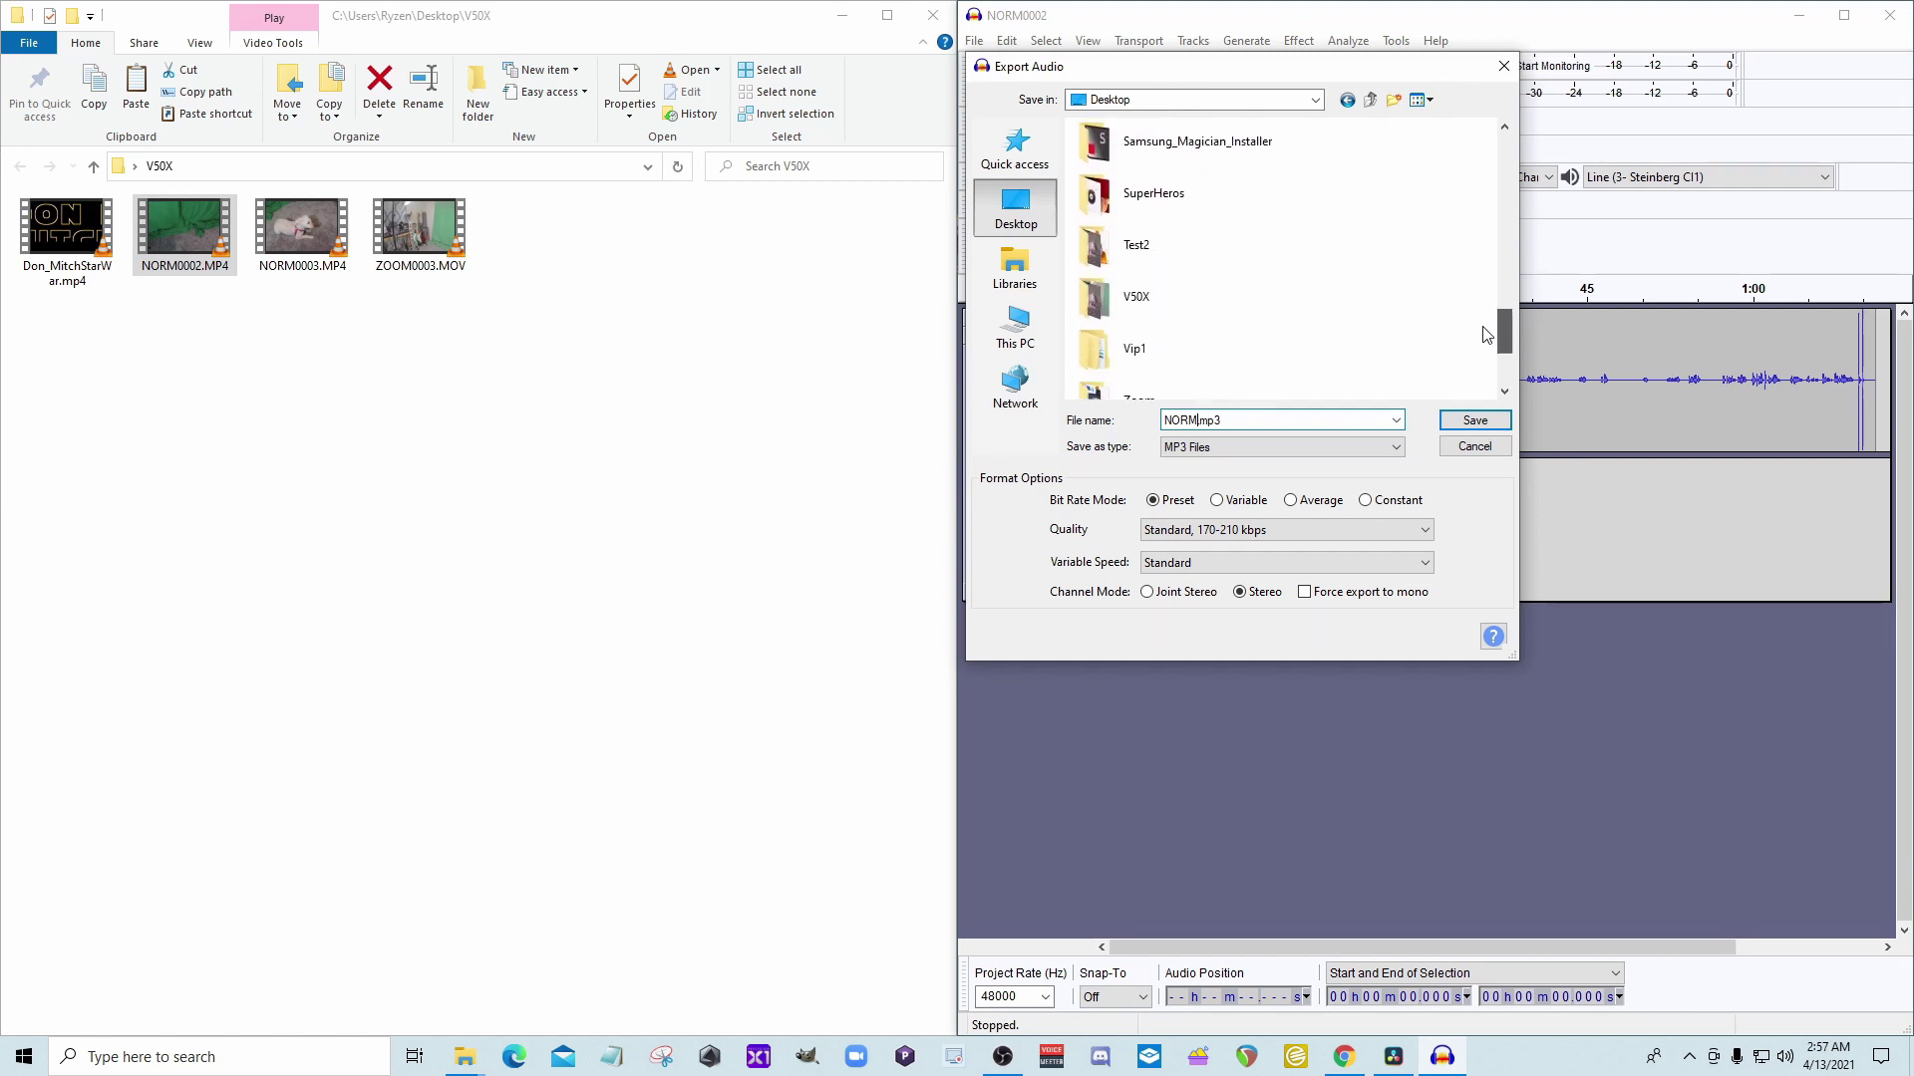
{"action": "left_click", "coordinate": [1149, 306]}
{"action": "left_click", "coordinate": [1150, 299]}
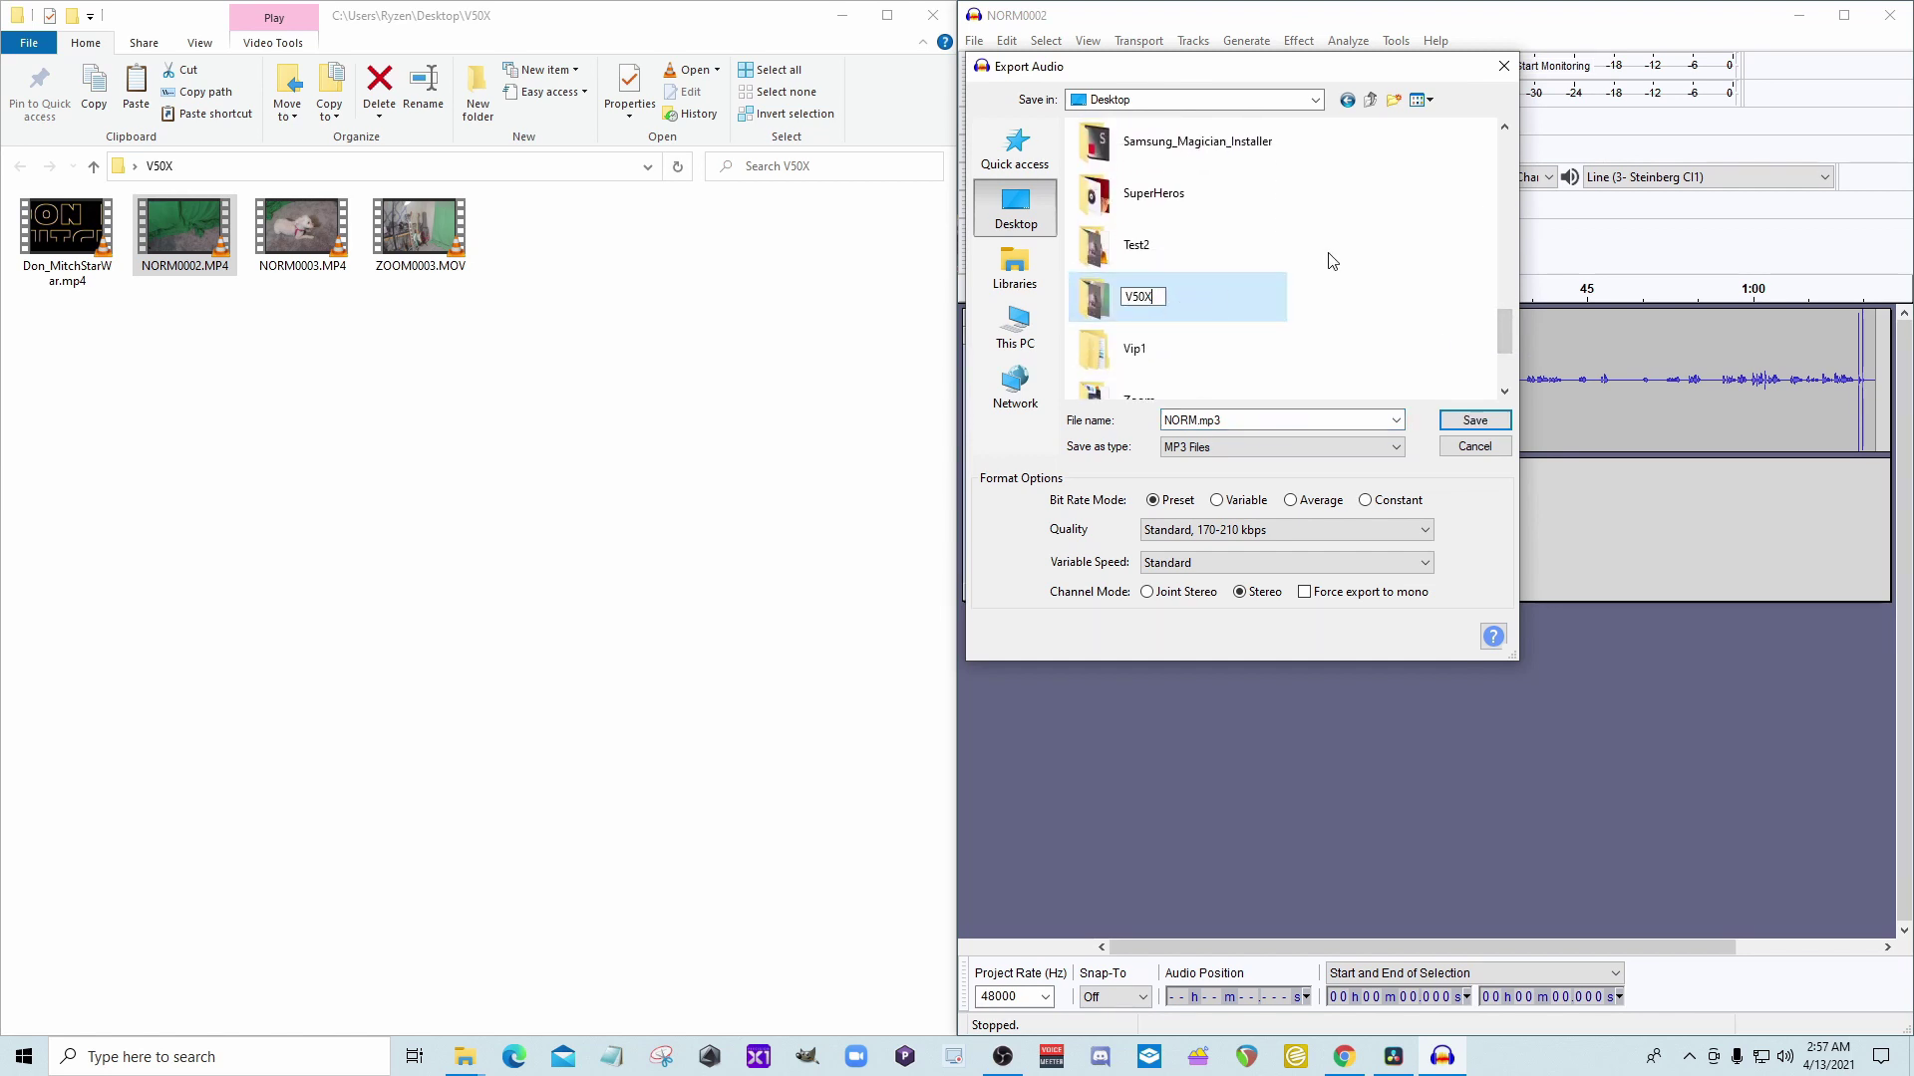
{"action": "left_click", "coordinate": [1100, 306]}
{"action": "double_click", "coordinate": [1100, 306]}
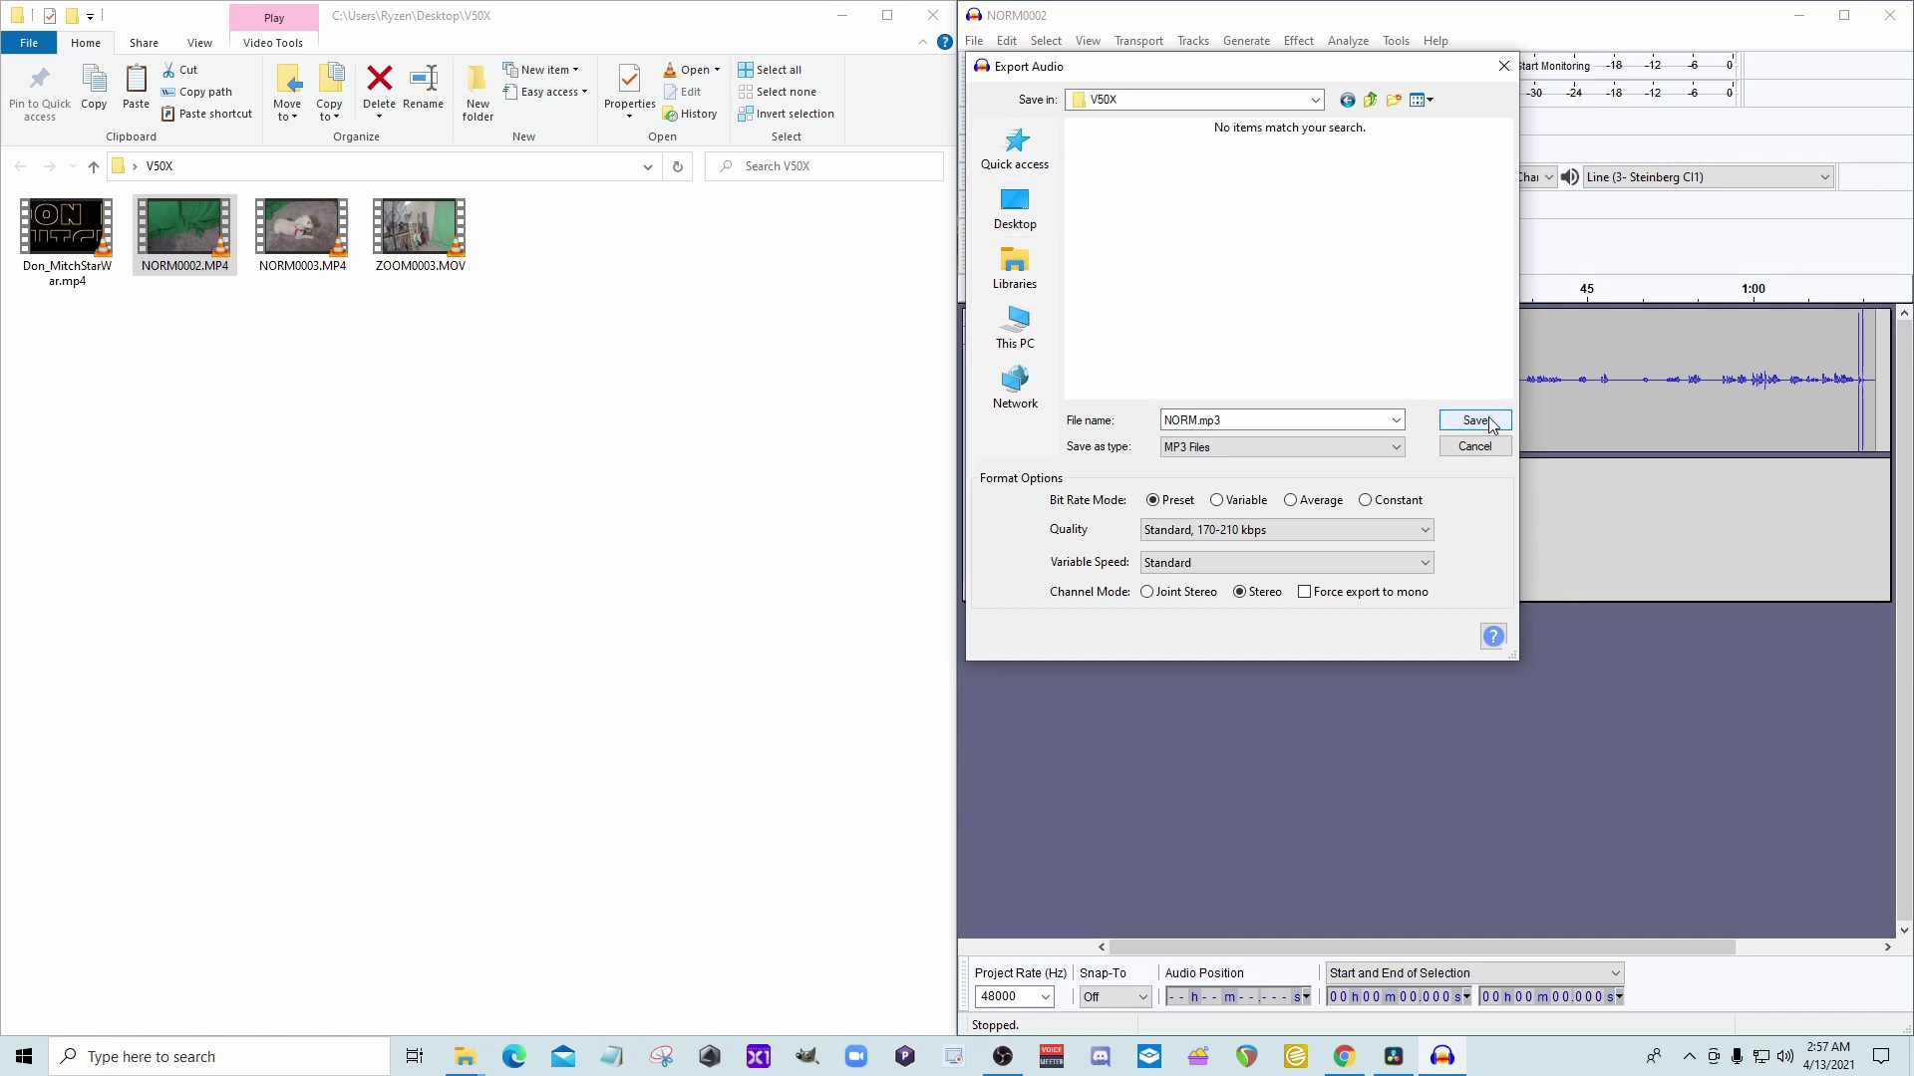
{"action": "left_click", "coordinate": [1475, 420]}
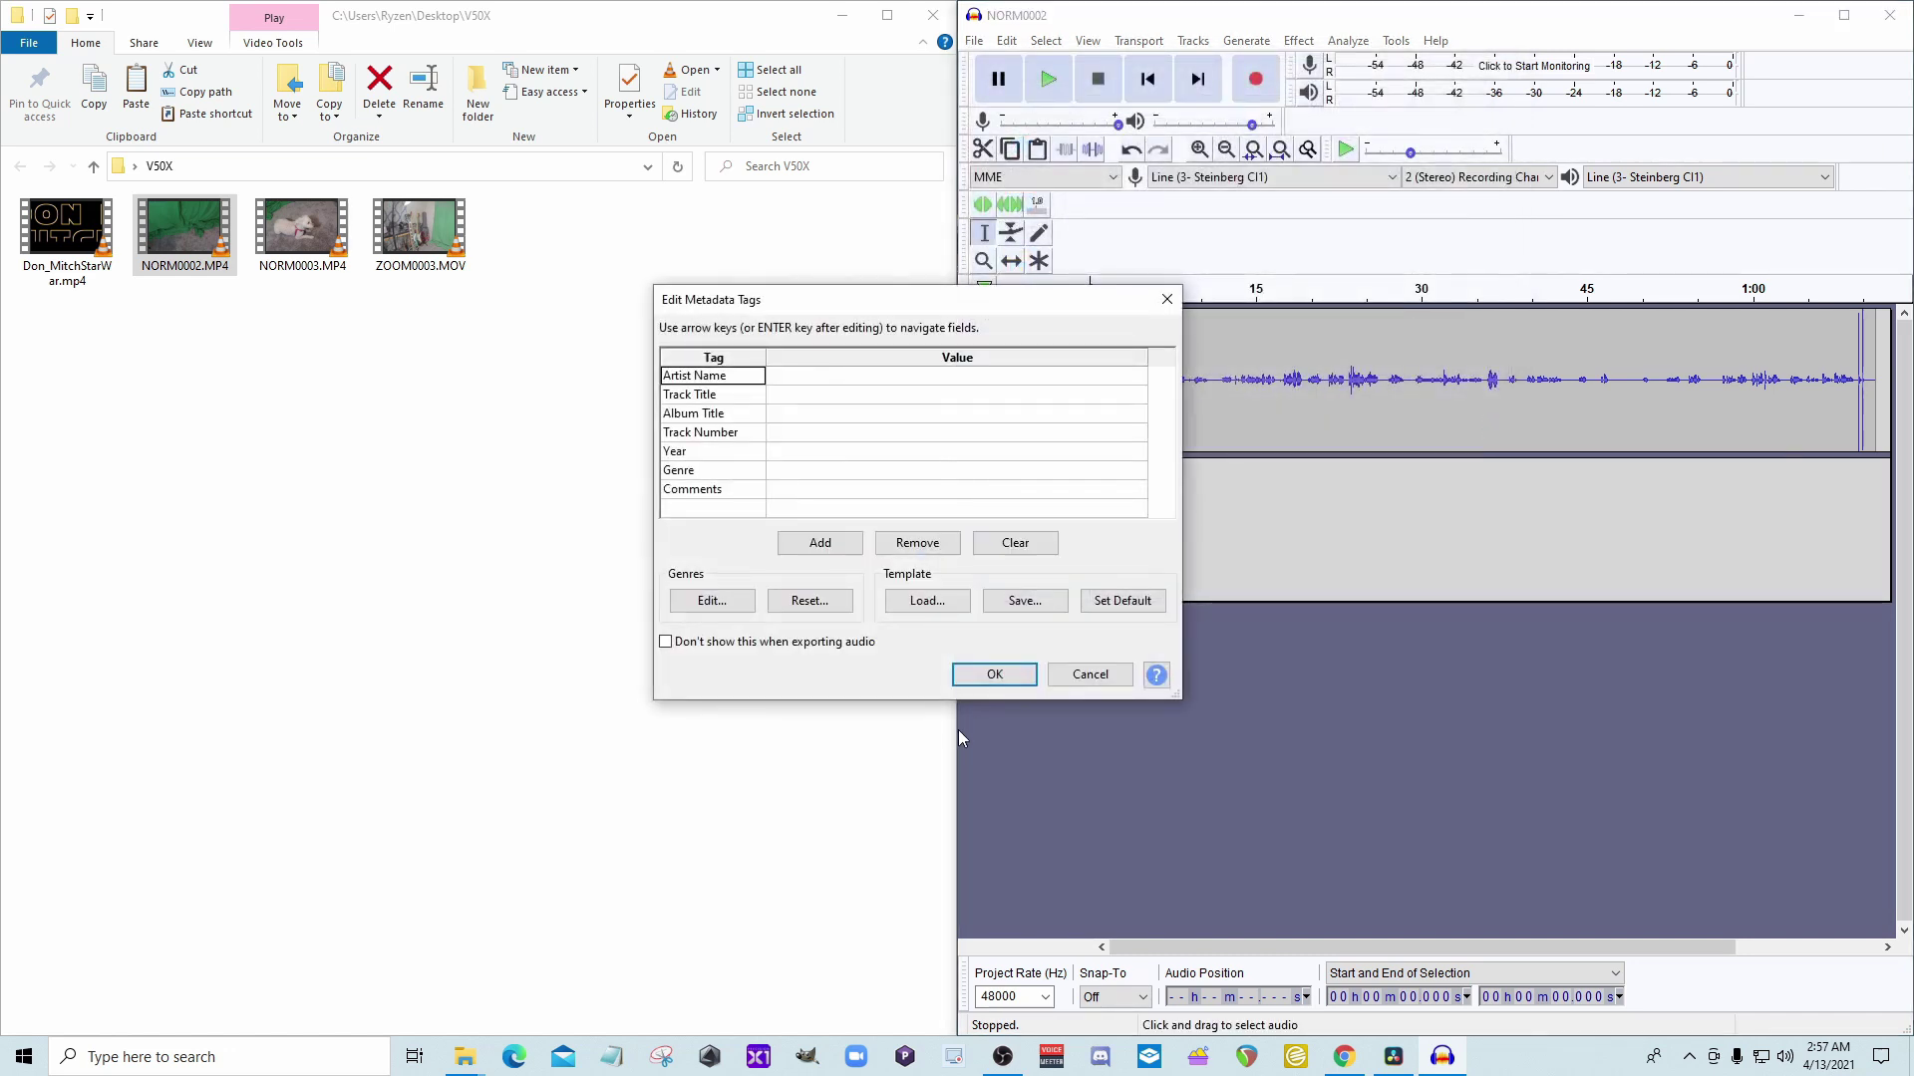
{"action": "left_click", "coordinate": [994, 676]}
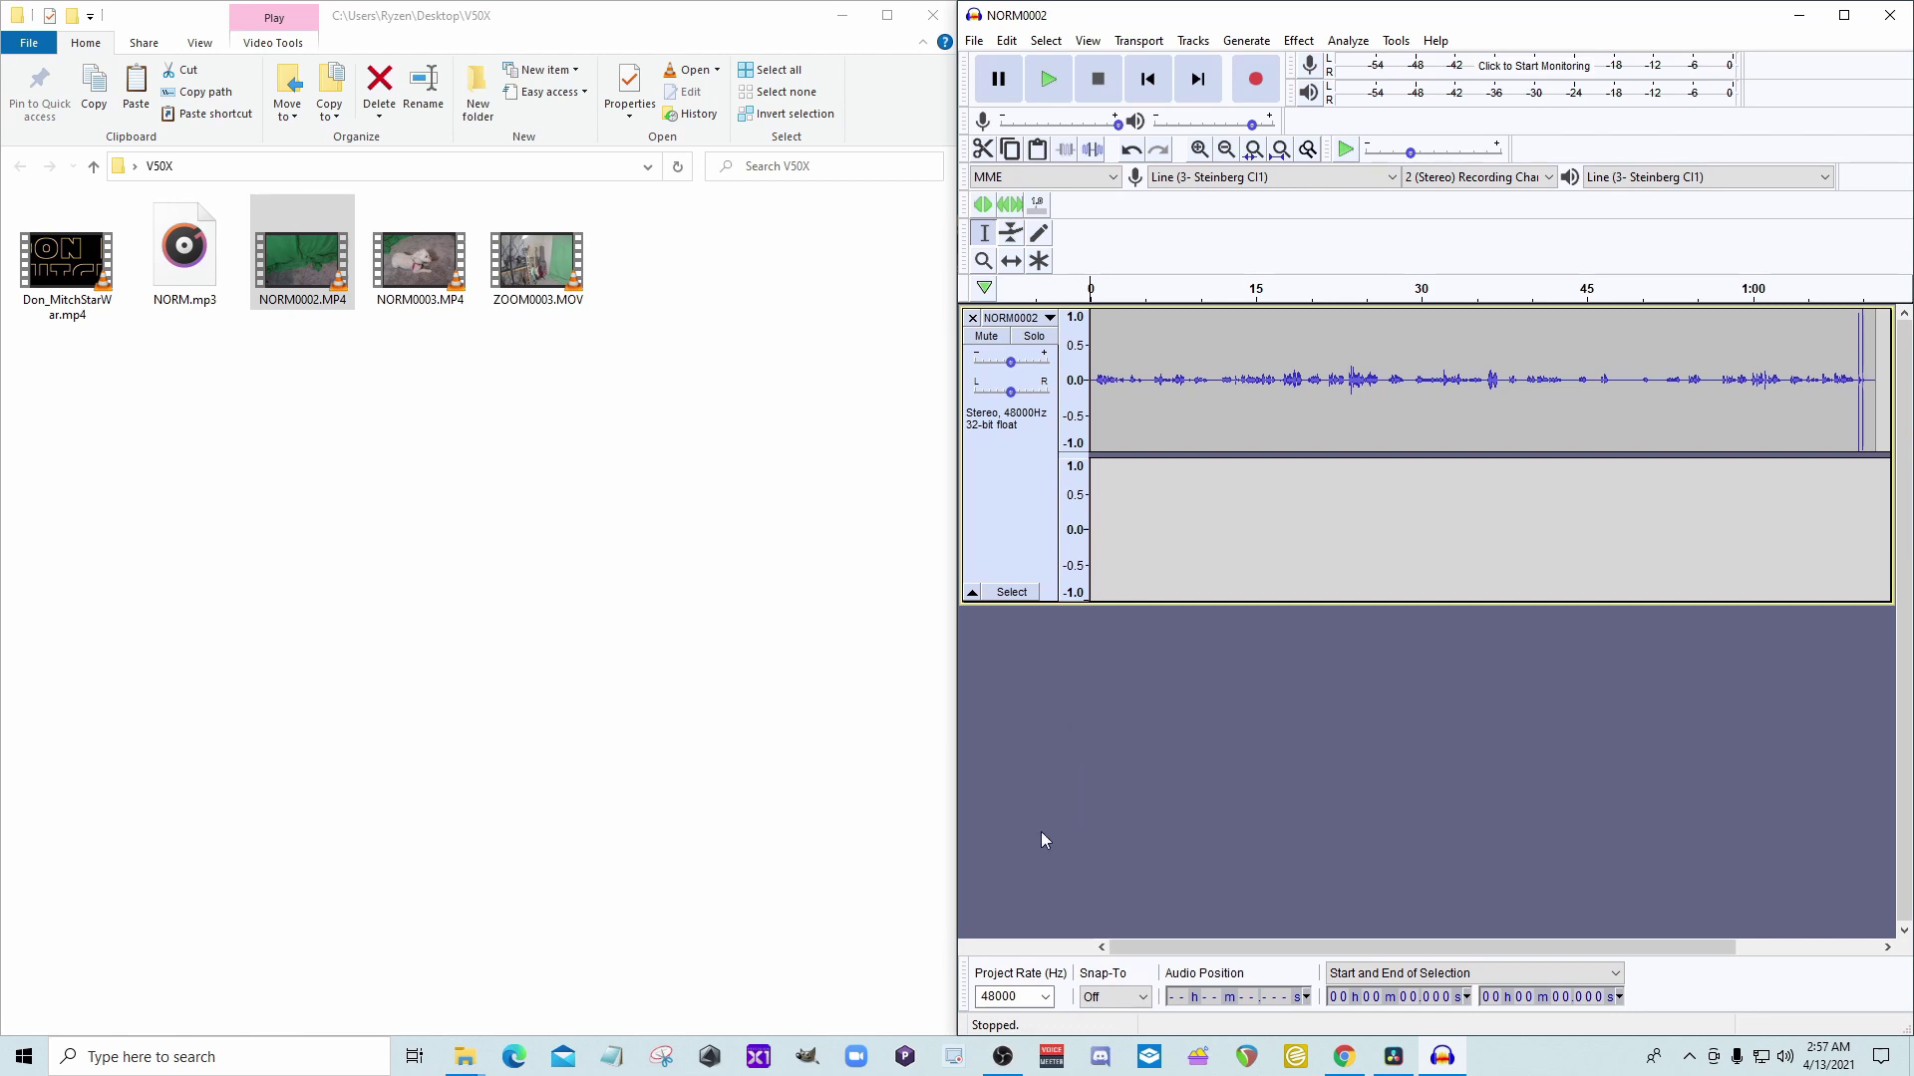
Step: Return to DaVinci Resolve to use NORM.mp3
{"action": "left_click", "coordinate": [1001, 1057]}
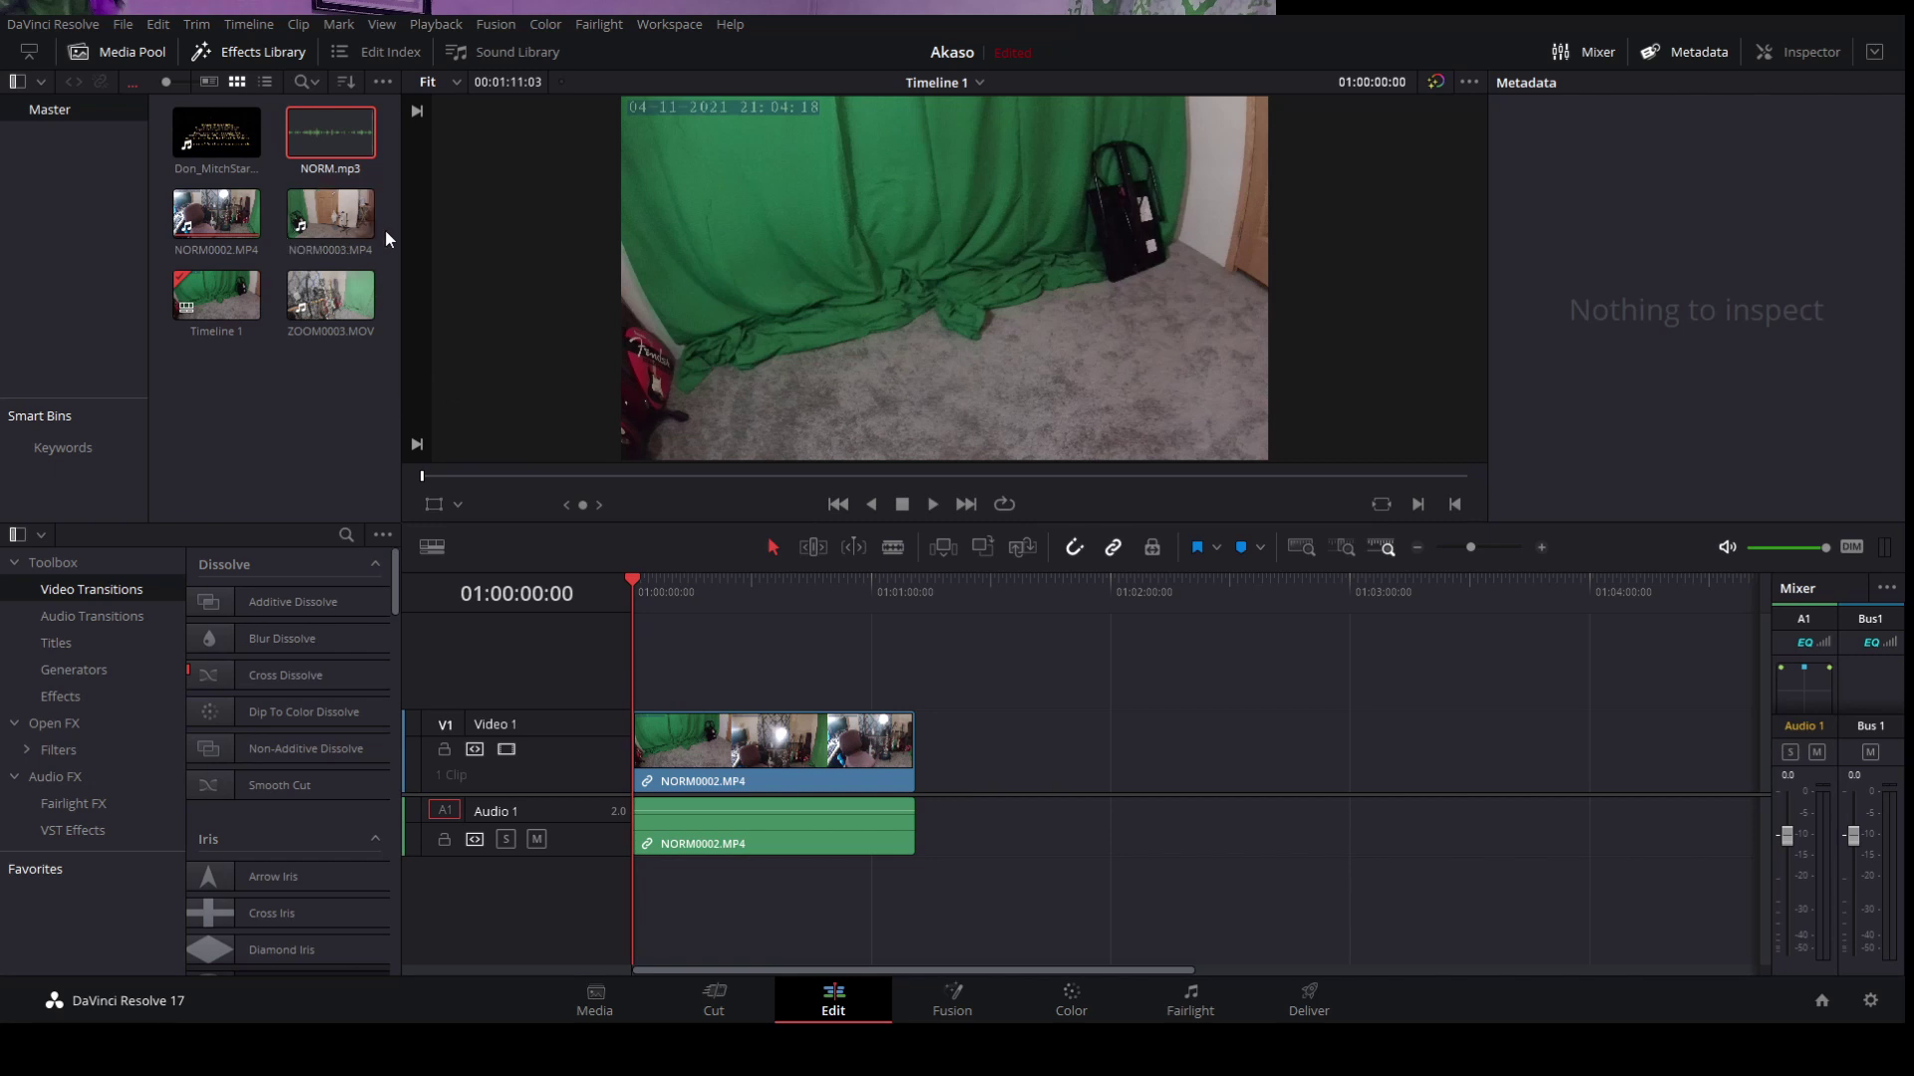
Step: Put NORM.mp3 on Audio 2 under NORM0002.MP4 and play the timeline to check sync
{"action": "left_click_drag", "start_coordinate": [305, 151], "coordinate": [736, 861]}
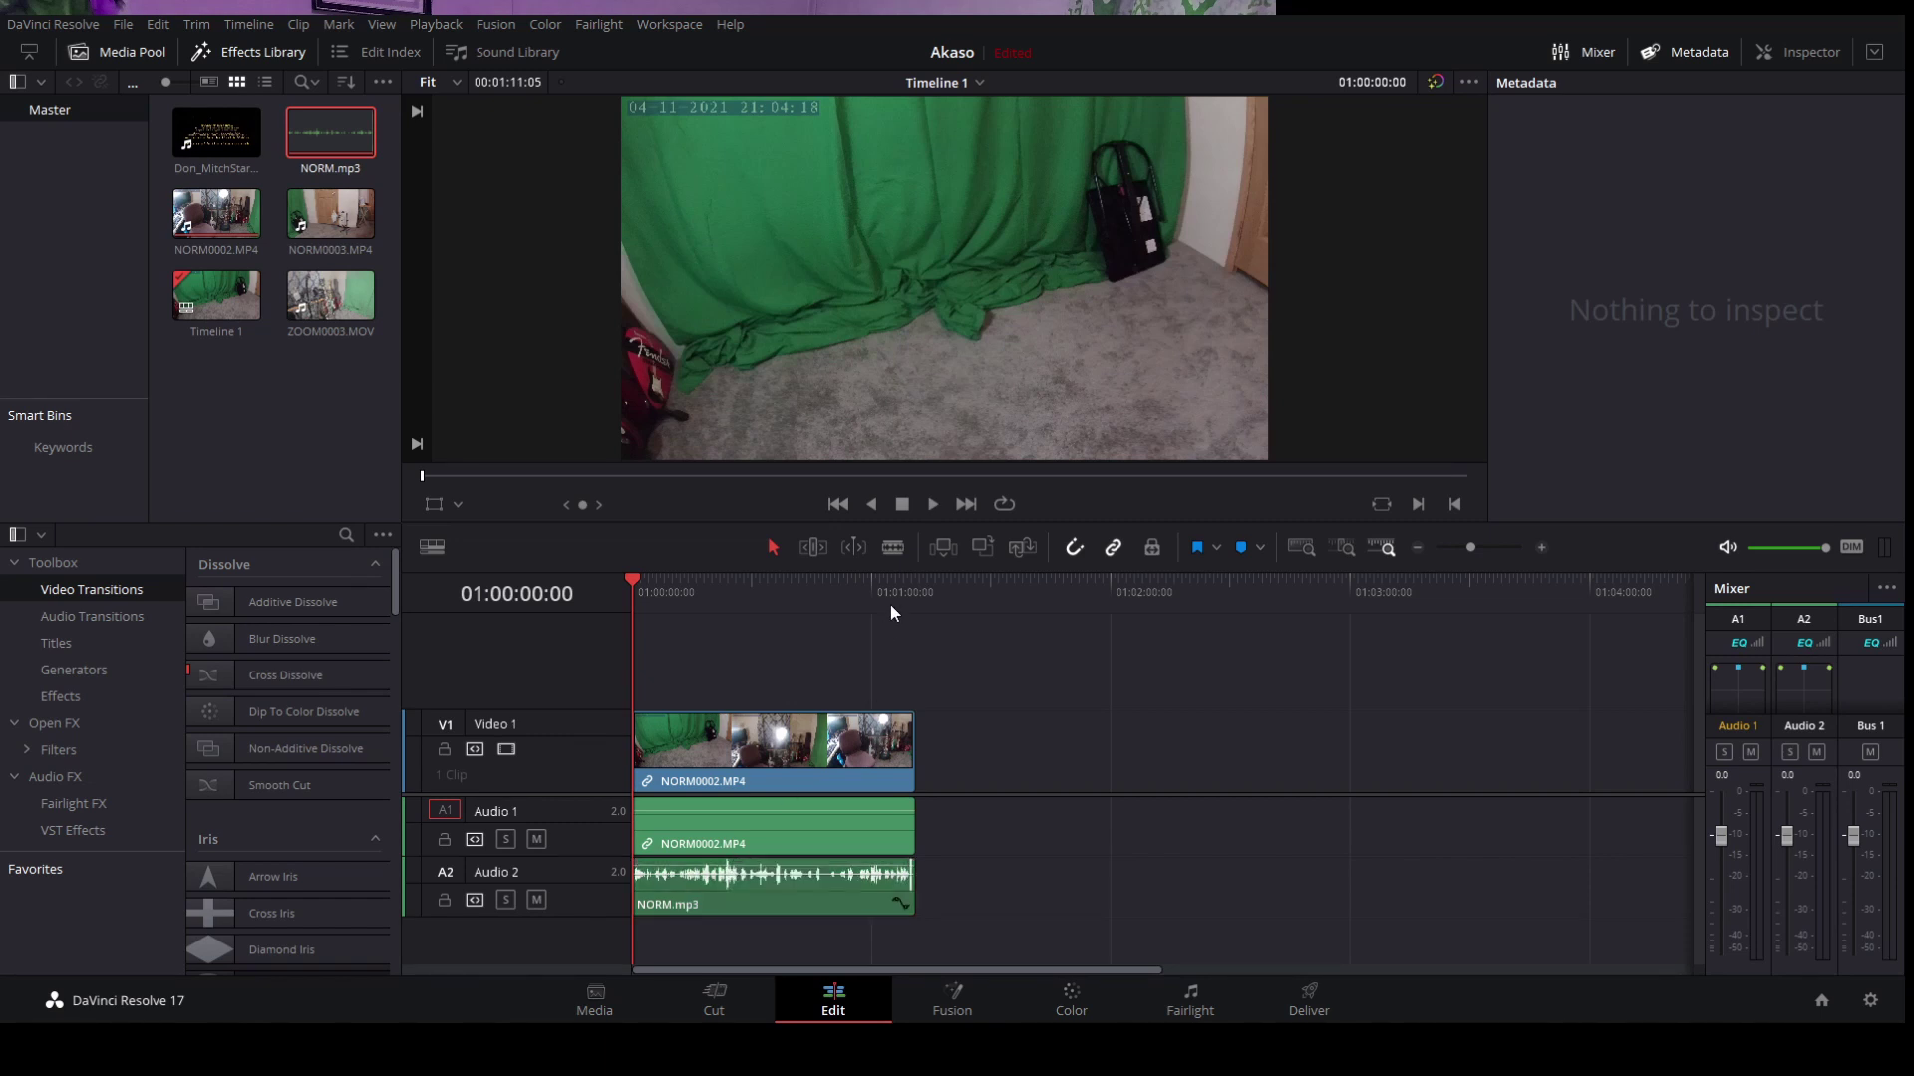
{"action": "left_click", "coordinate": [934, 505]}
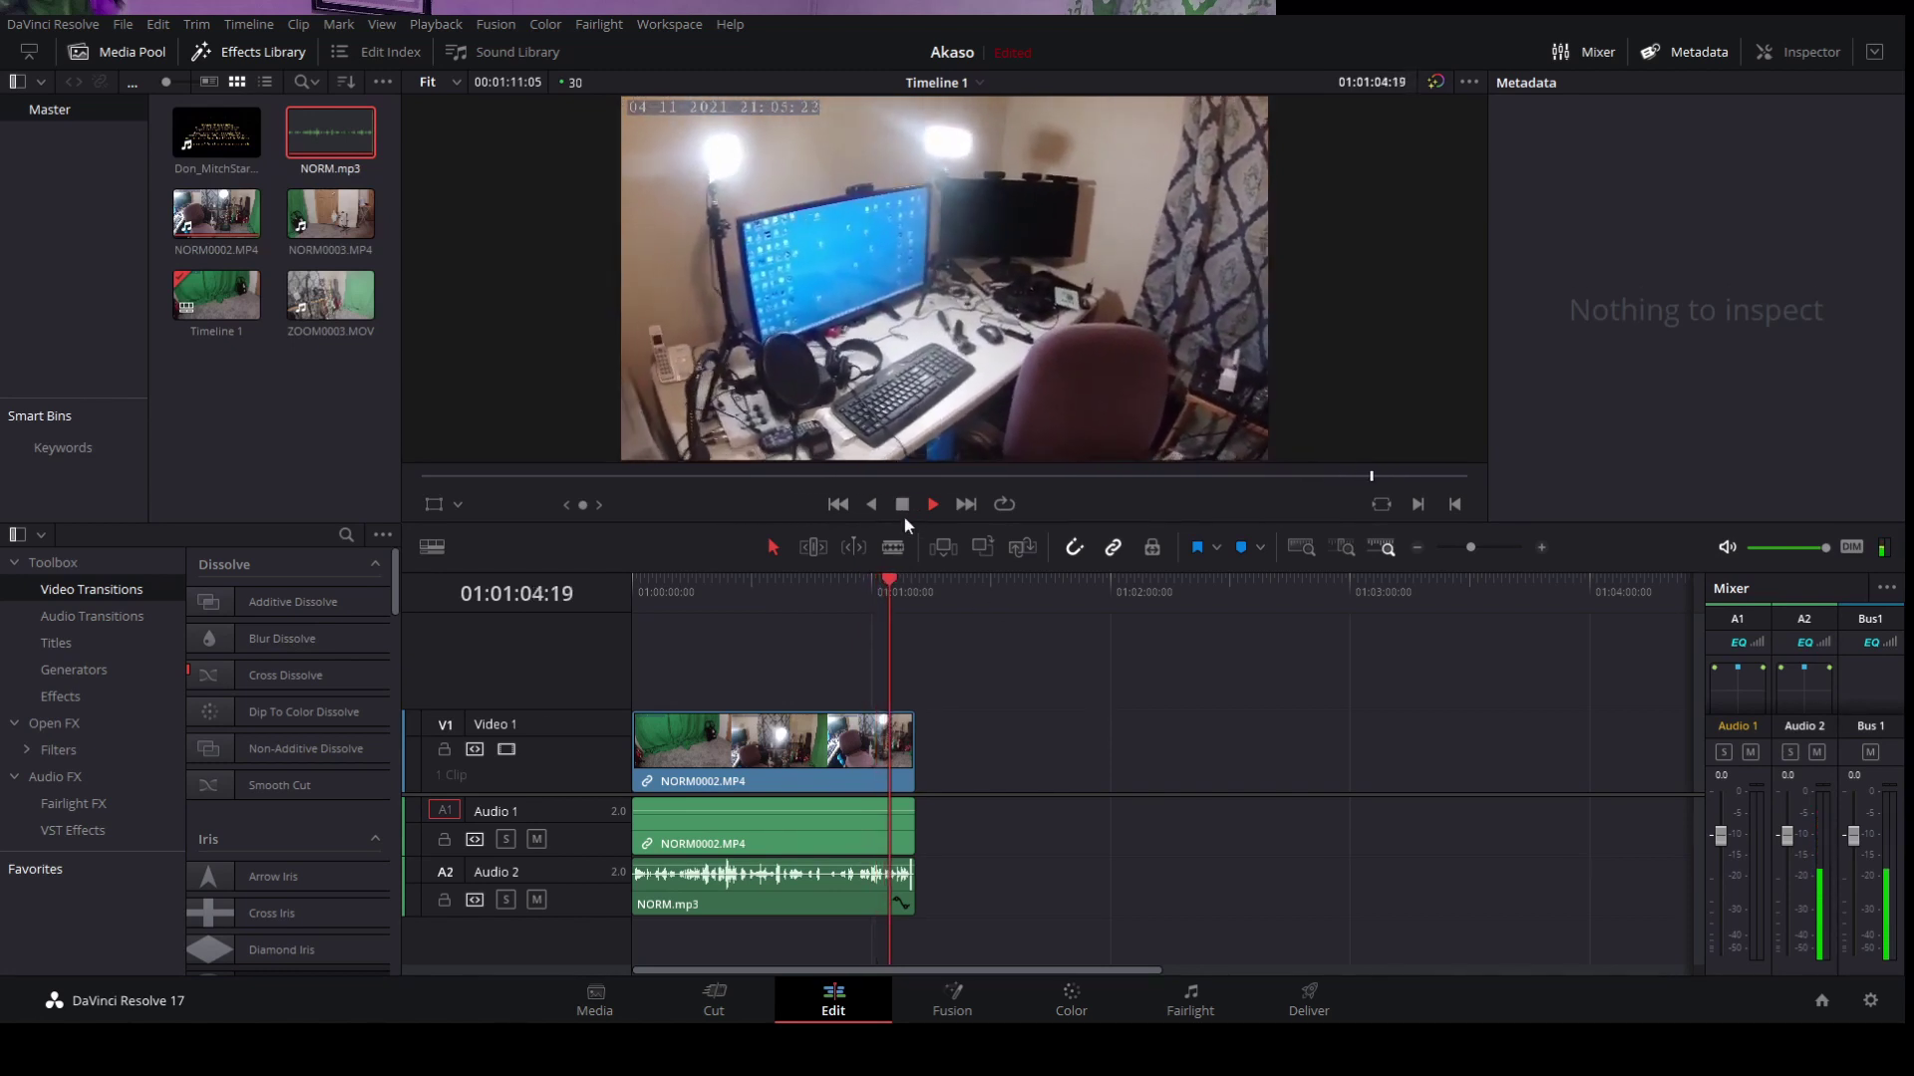
Step: Stop playback near 01:01:05:09 with Space
{"action": "key", "text": "space"}
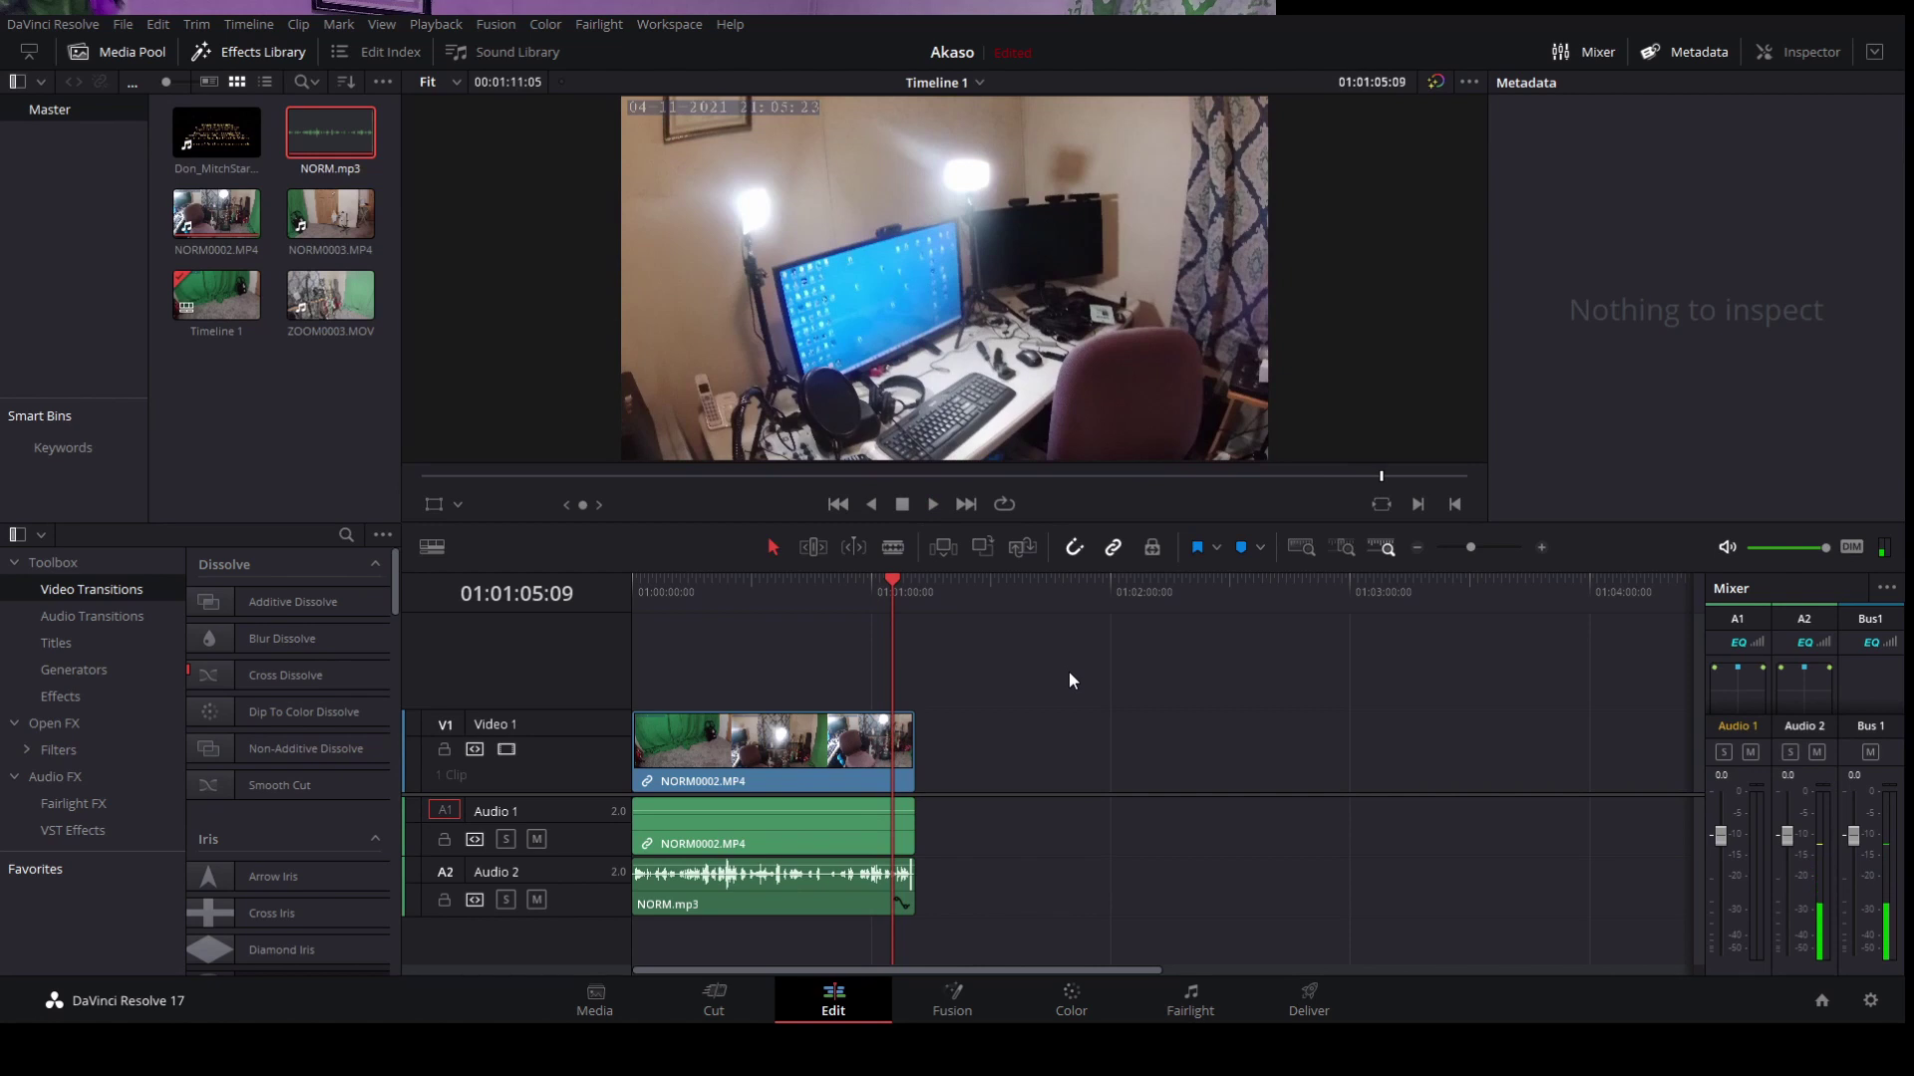